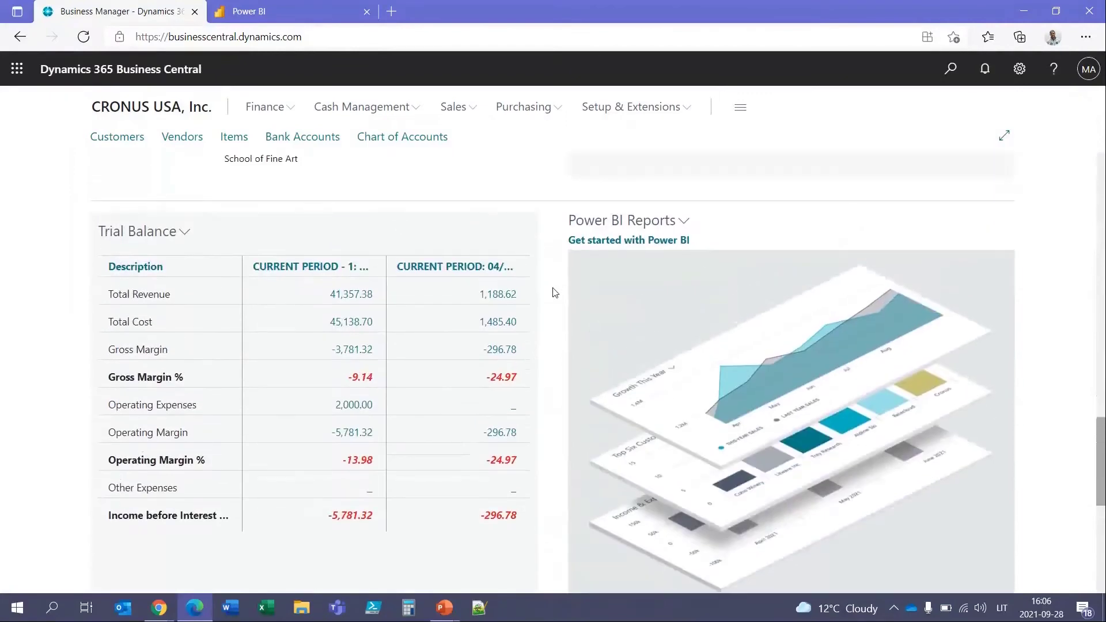
Complete the Set Up Power BI Reports in Business Central guide from the Power BI Reports part of the role center
{"action": "scroll", "coordinate": [576, 299], "scroll_direction": "down", "scroll_amount": 1}
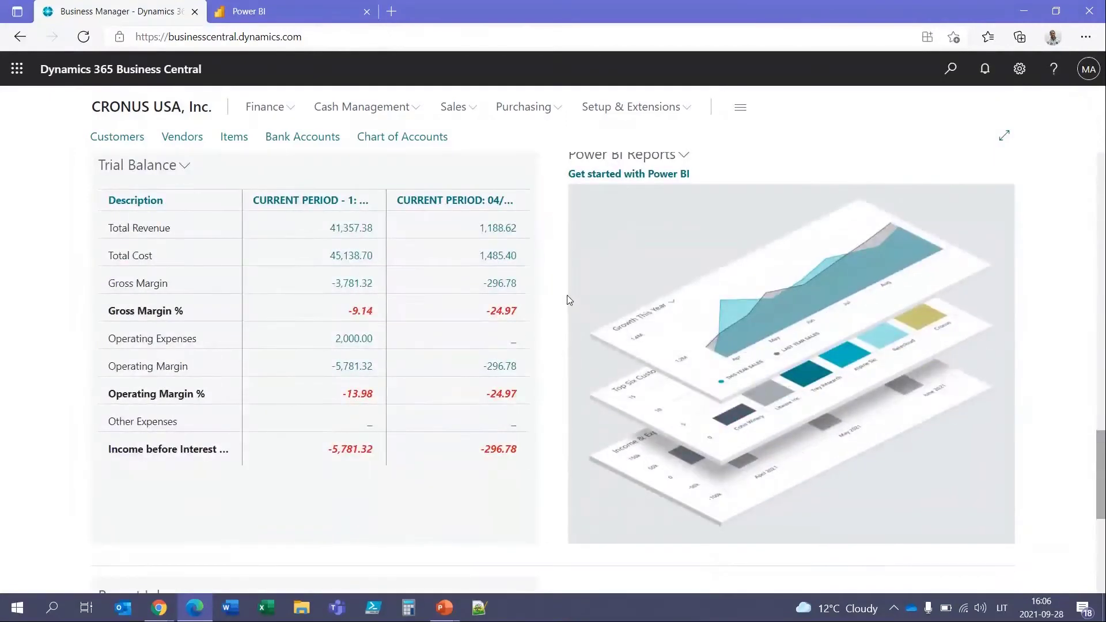
{"action": "scroll", "coordinate": [570, 288], "scroll_direction": "up", "scroll_amount": 1}
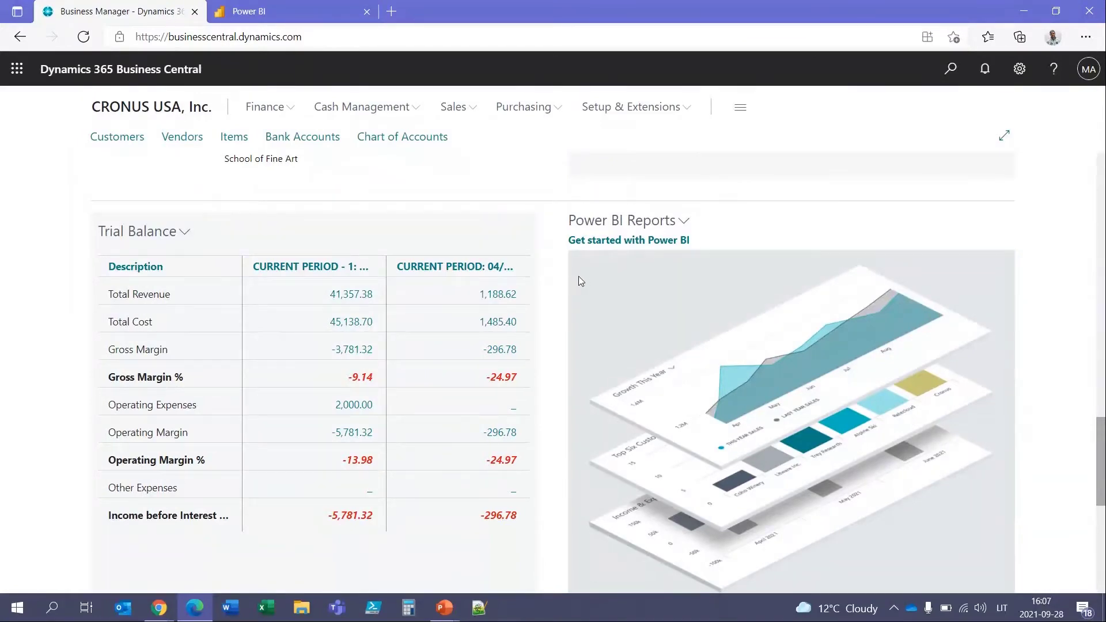
{"action": "left_click", "coordinate": [604, 241]}
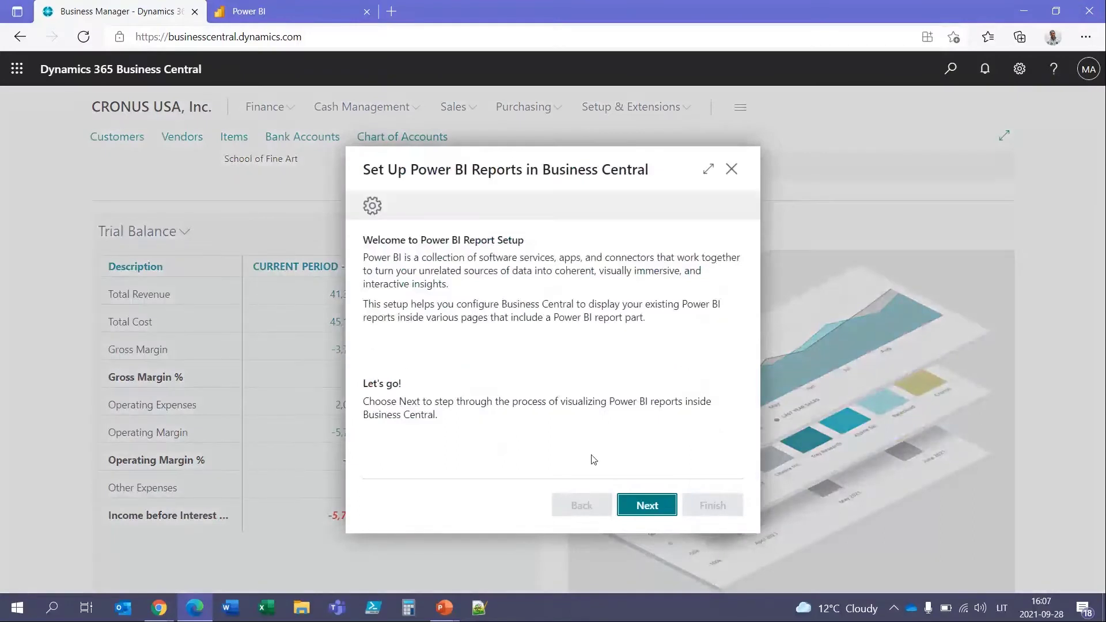
{"action": "left_click", "coordinate": [639, 506]}
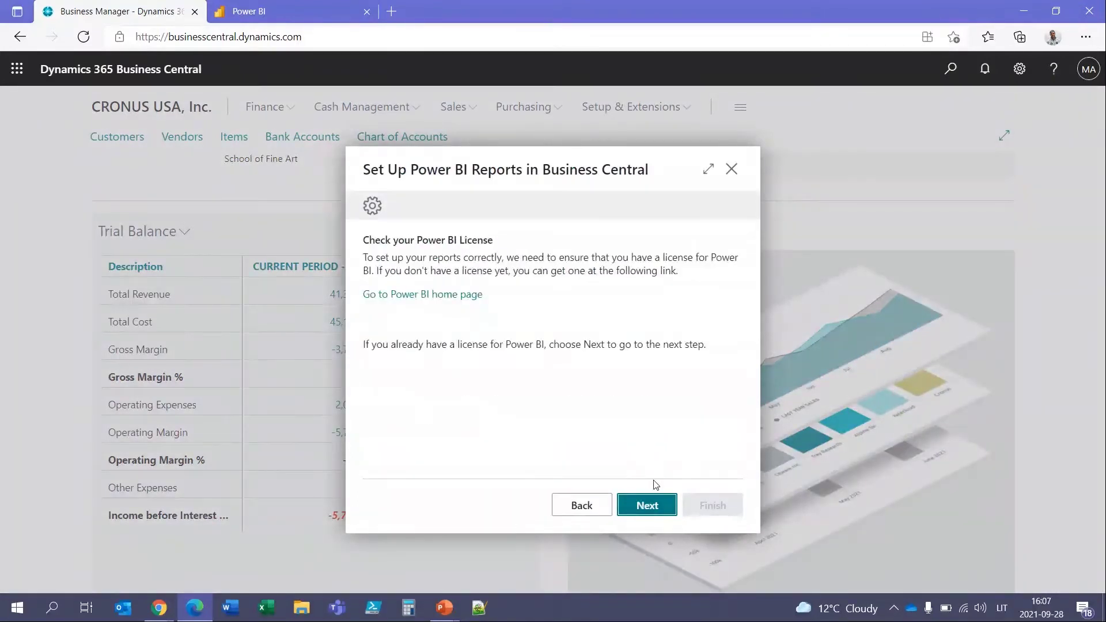
{"action": "left_click", "coordinate": [654, 507]}
{"action": "left_click", "coordinate": [657, 505]}
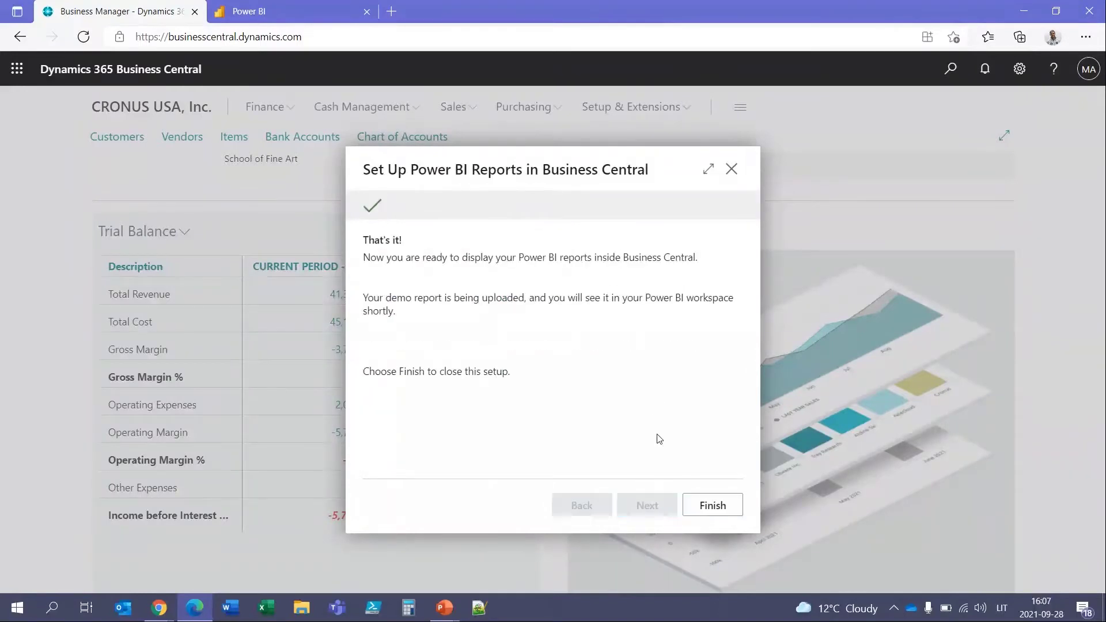
{"action": "left_click", "coordinate": [724, 507]}
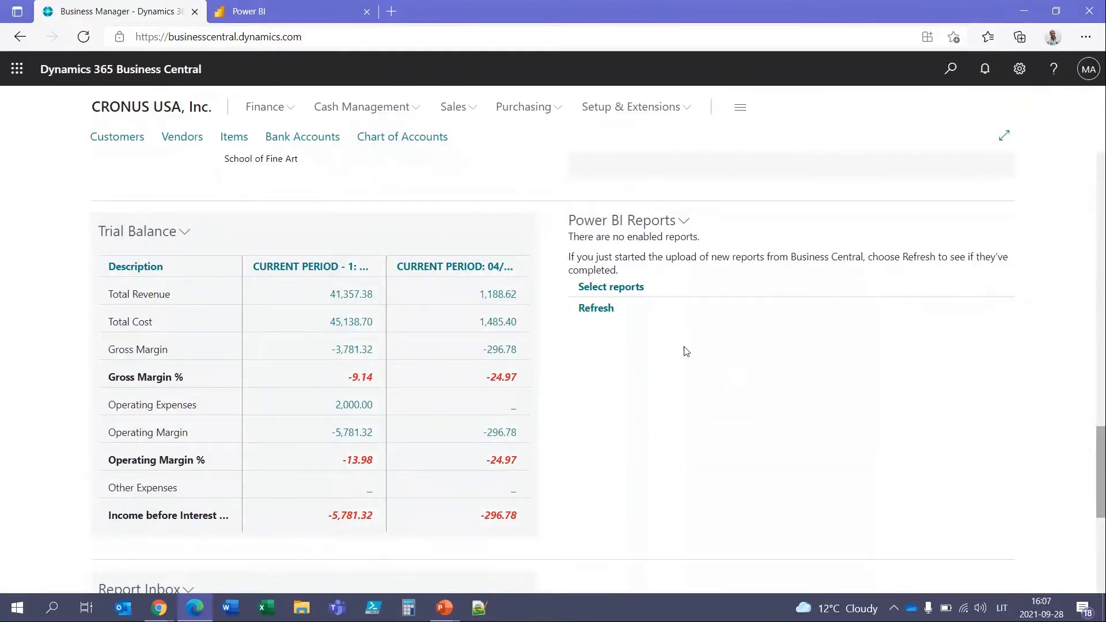
From the Power BI report selection, browse the Services content packs in AppSource and request the Dynamics 365 Business Central – Sales app
{"action": "left_click", "coordinate": [626, 295]}
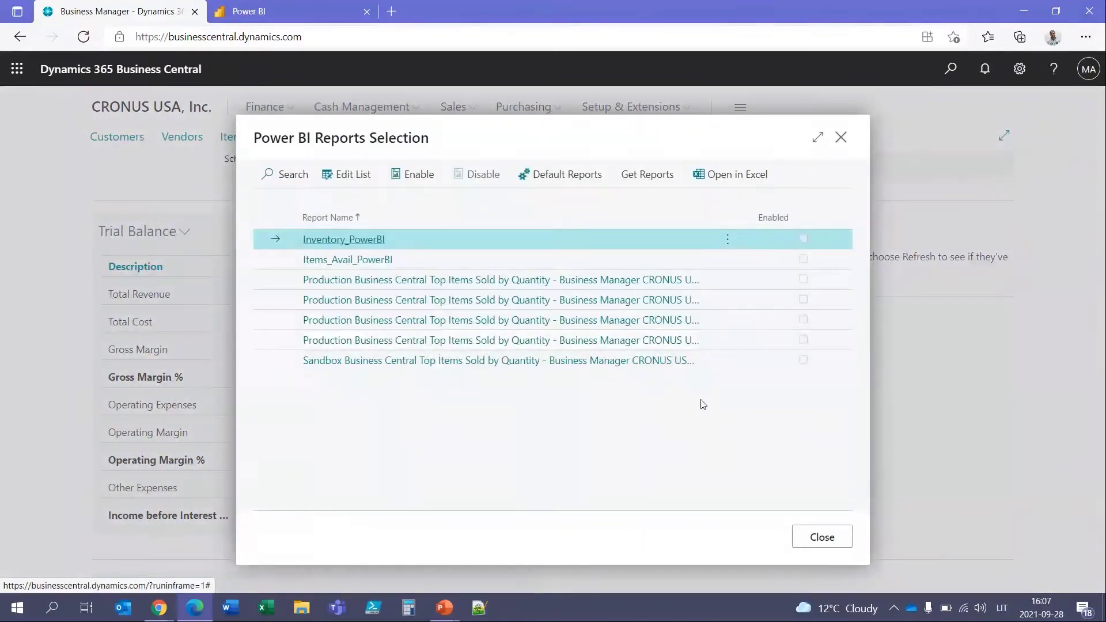
{"action": "left_click_drag", "start_coordinate": [704, 219], "coordinate": [784, 210]}
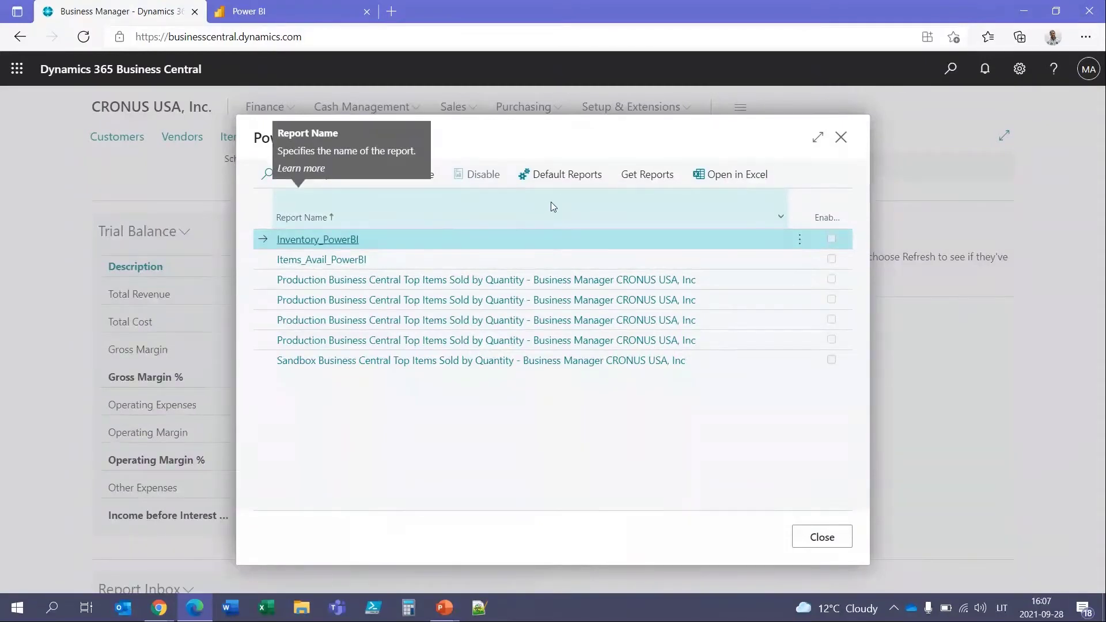
{"action": "left_click", "coordinate": [636, 176]}
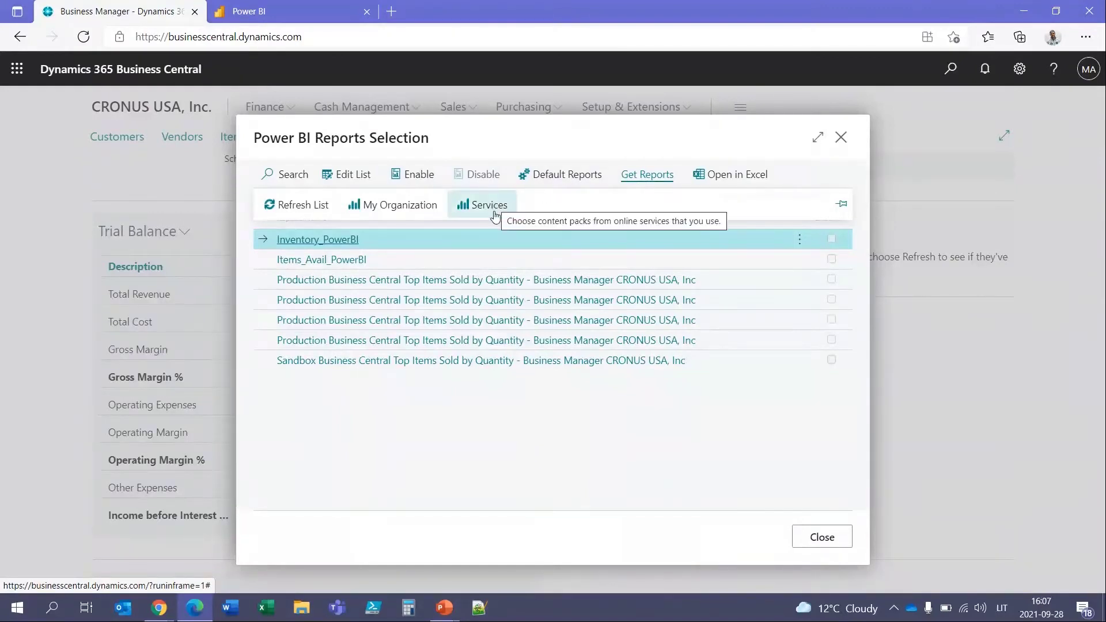
{"action": "left_click", "coordinate": [471, 205]}
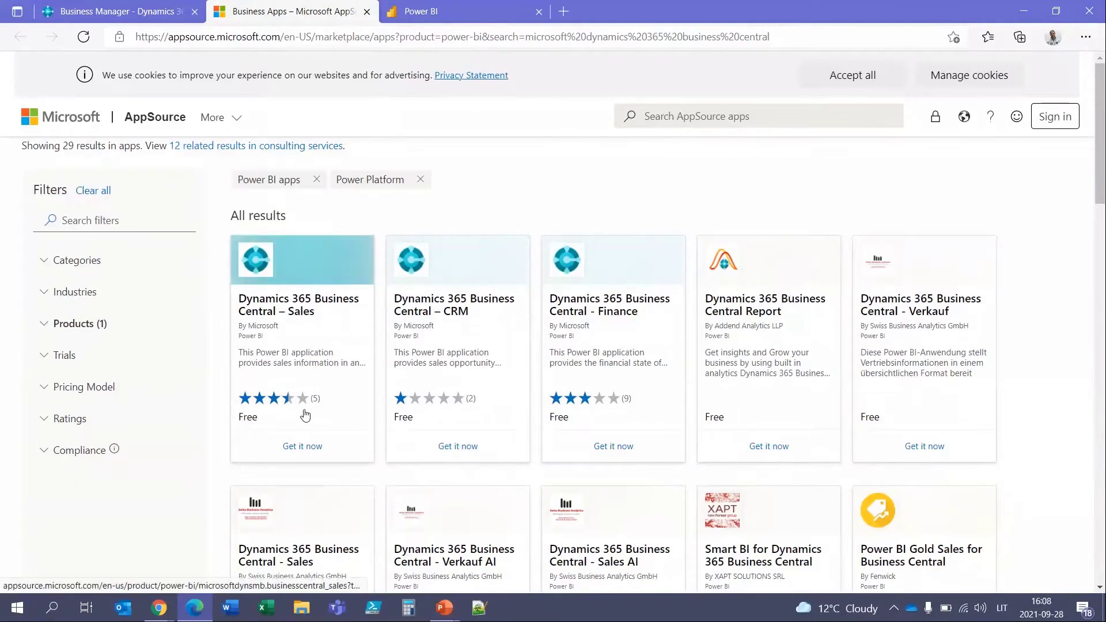
{"action": "left_click", "coordinate": [313, 452]}
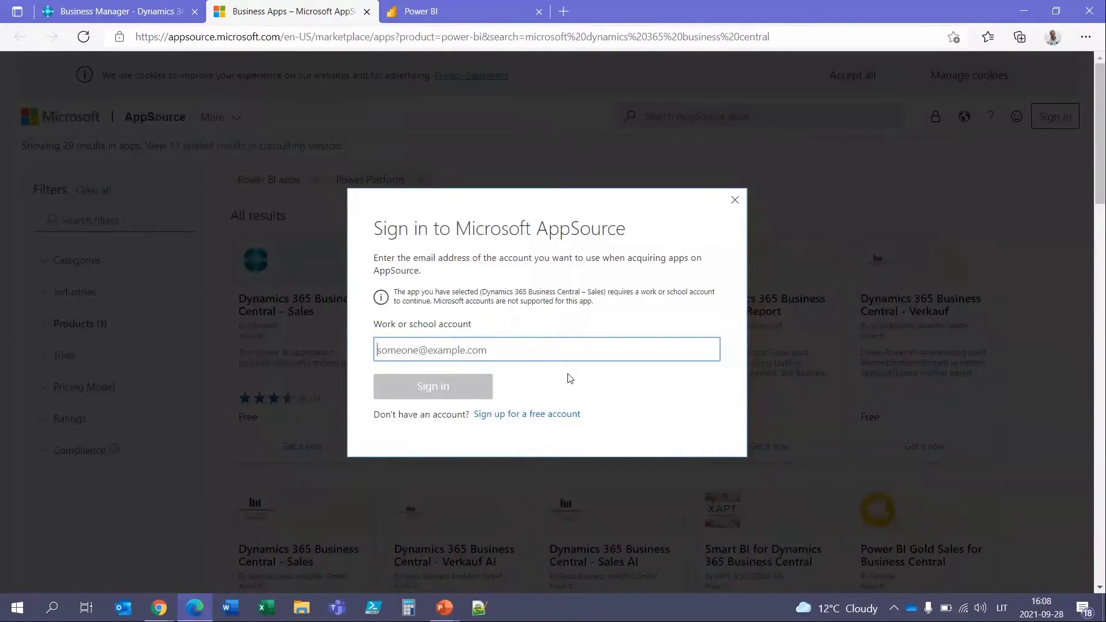
Switch to Power BI and open the template apps offered by Services under Get data
{"action": "left_click", "coordinate": [470, 13]}
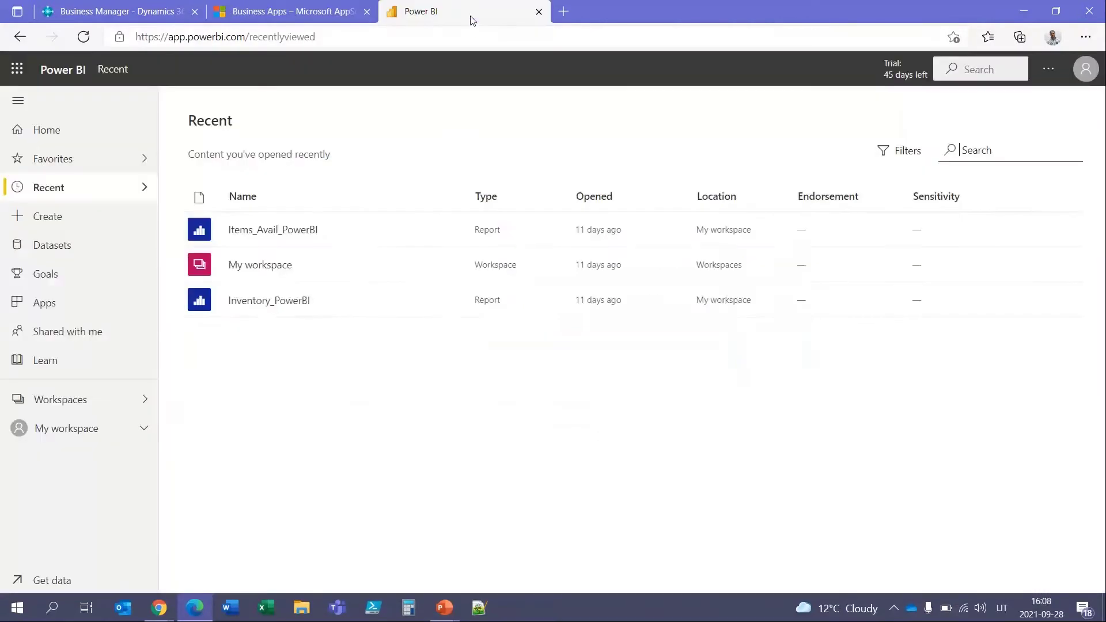
{"action": "left_click", "coordinate": [60, 577]}
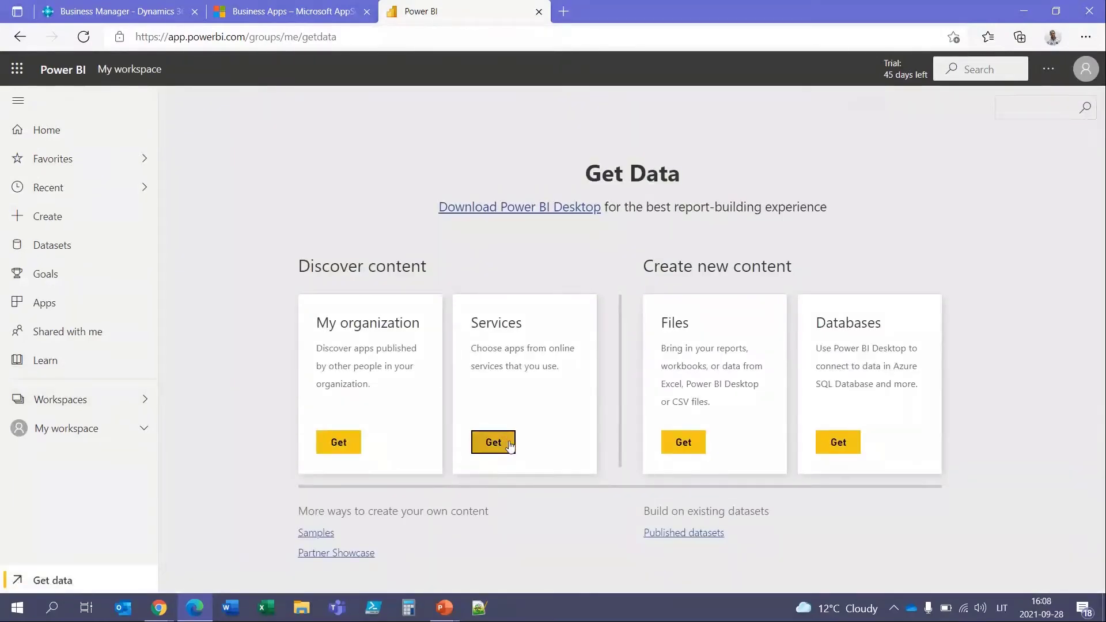
{"action": "left_click", "coordinate": [493, 442]}
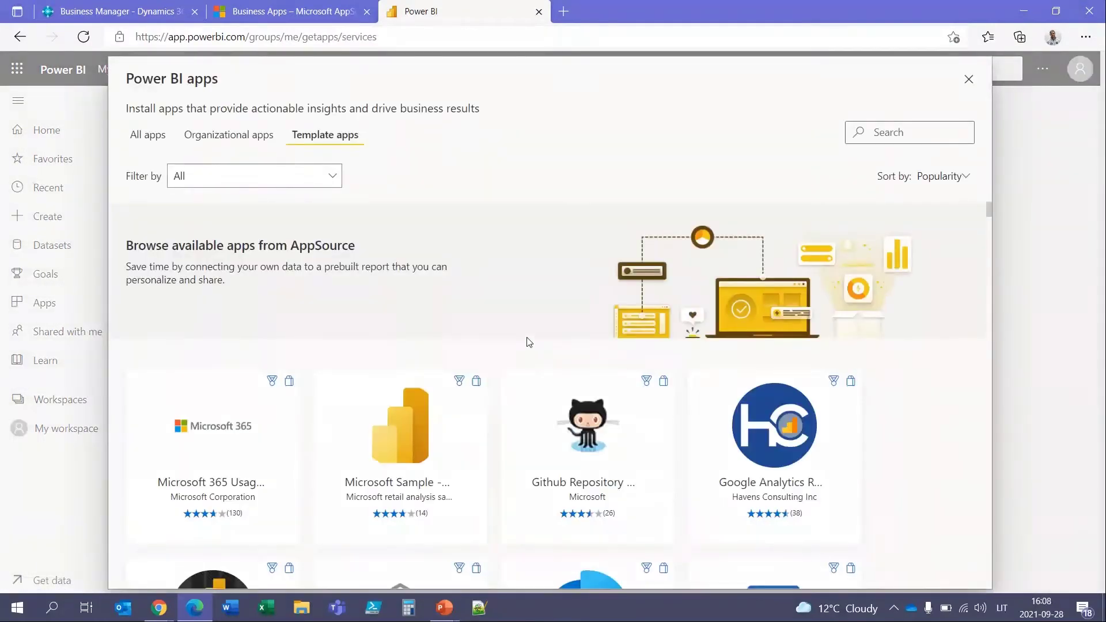
Search the Power BI template apps for "business central"
{"action": "scroll", "coordinate": [404, 265], "scroll_direction": "down", "scroll_amount": 2}
{"action": "scroll", "coordinate": [361, 244], "scroll_direction": "up", "scroll_amount": 2}
{"action": "left_click", "coordinate": [914, 134]}
{"action": "type", "text": "business"}
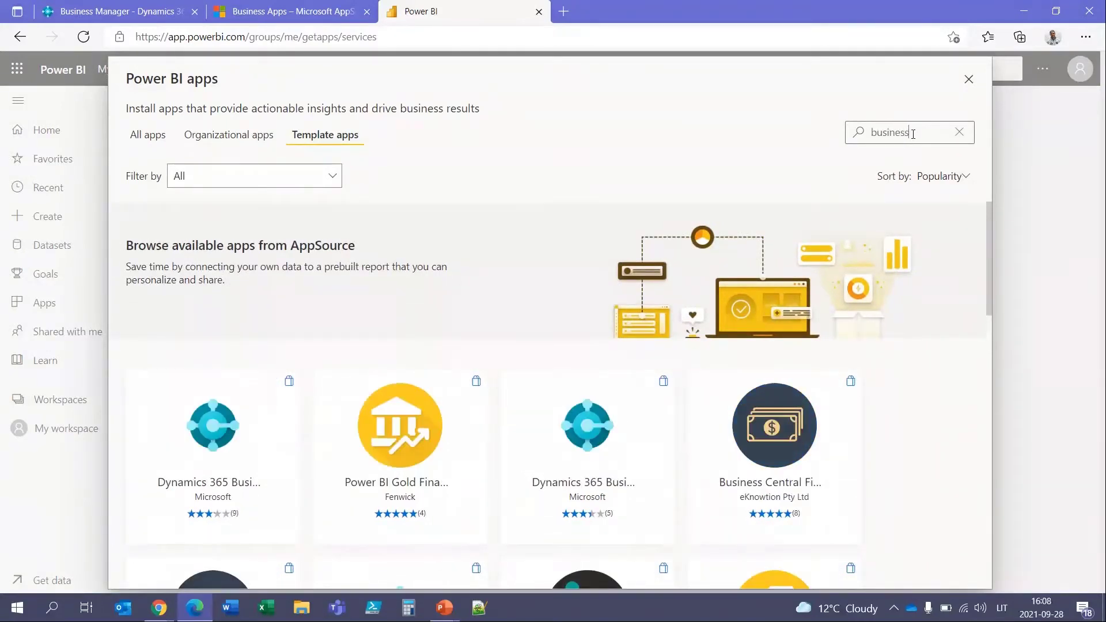
{"action": "type", "text": " central"}
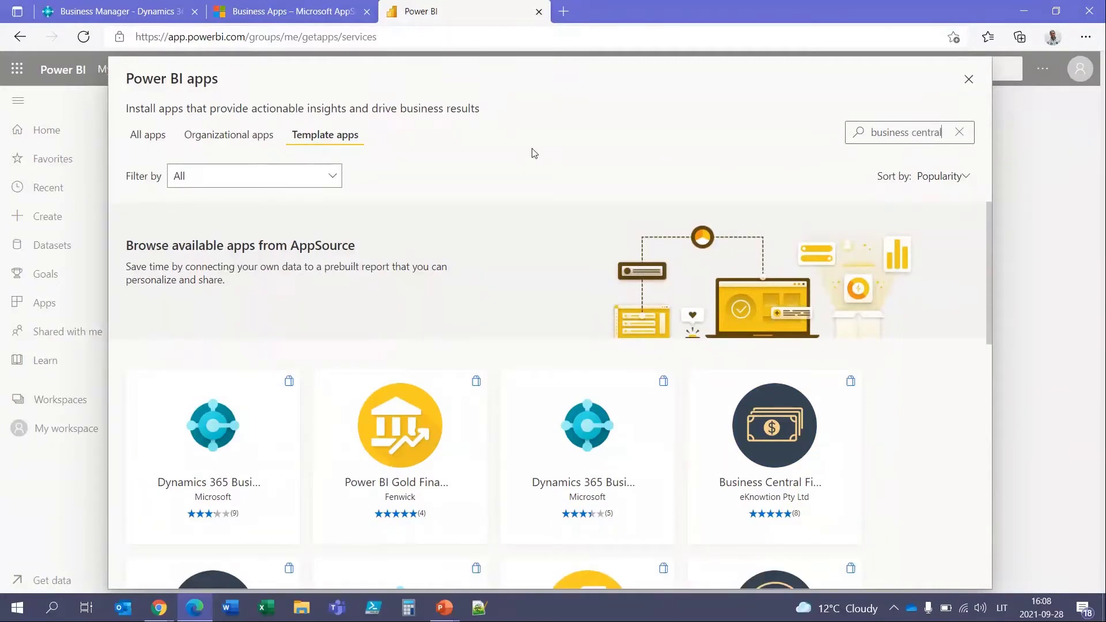
Request the Dynamics 365 Business Central - Finance app and give Microsoft permission to use the account information in its profile form
{"action": "mouse_move", "coordinate": [243, 422]}
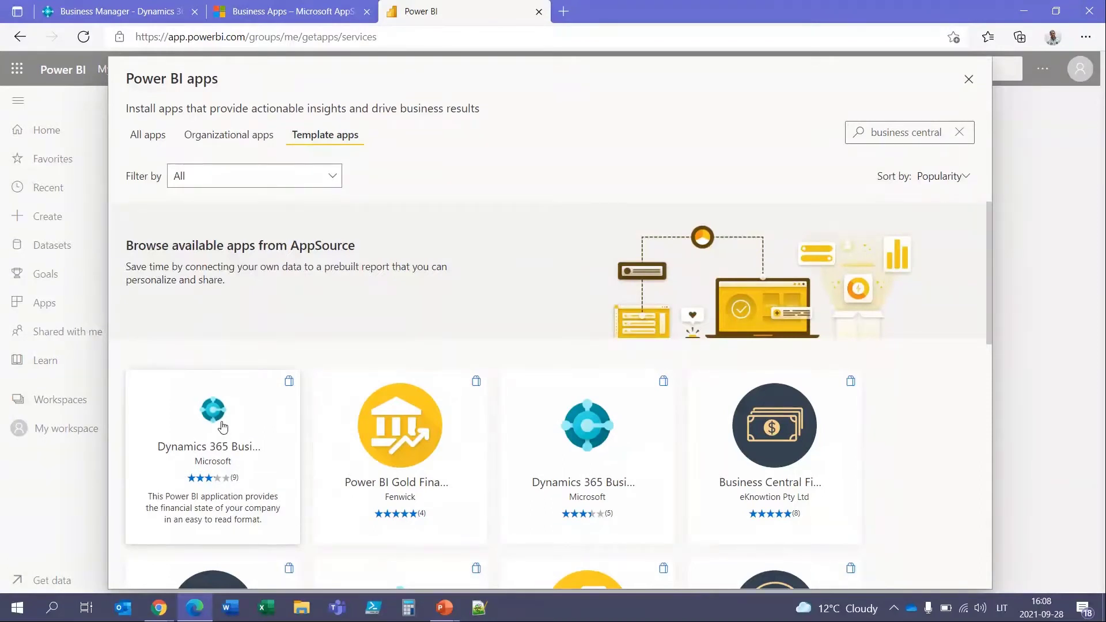
{"action": "left_click", "coordinate": [223, 426]}
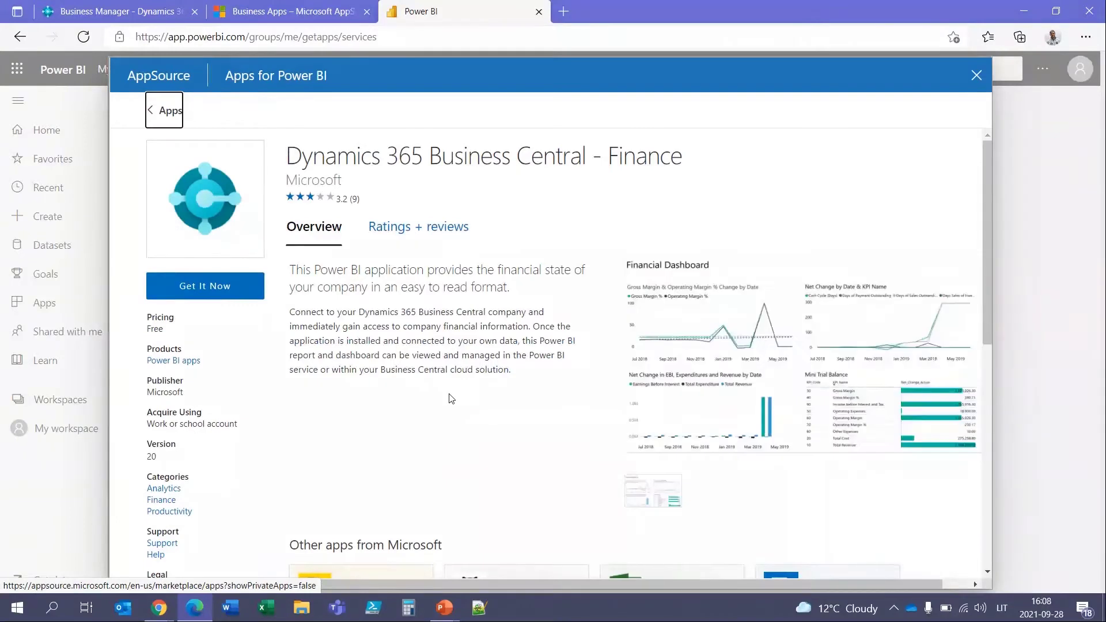
{"action": "scroll", "coordinate": [477, 313], "scroll_direction": "down", "scroll_amount": 3}
{"action": "scroll", "coordinate": [477, 314], "scroll_direction": "up", "scroll_amount": 3}
{"action": "left_click", "coordinate": [224, 286]}
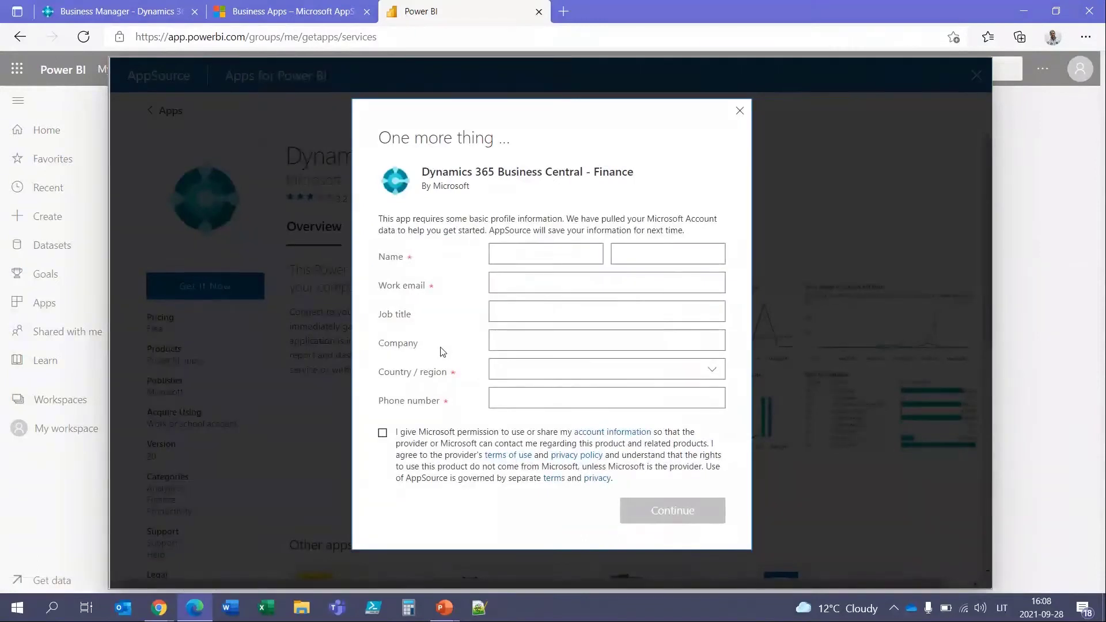
{"action": "left_click", "coordinate": [382, 432]}
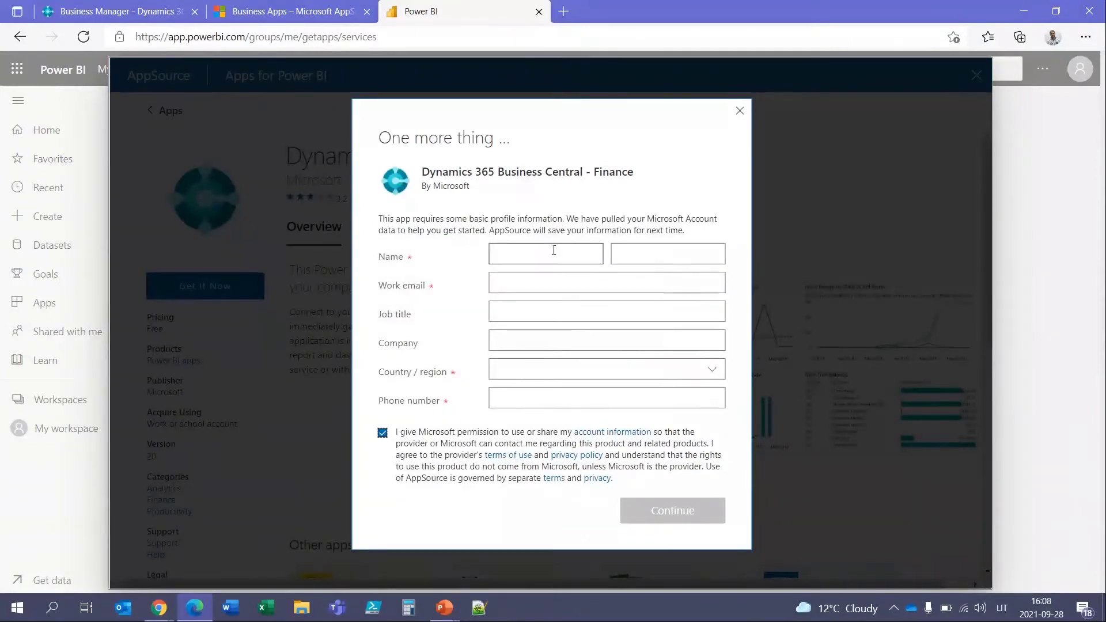
{"action": "left_click", "coordinate": [553, 250]}
{"action": "left_click", "coordinate": [554, 180]}
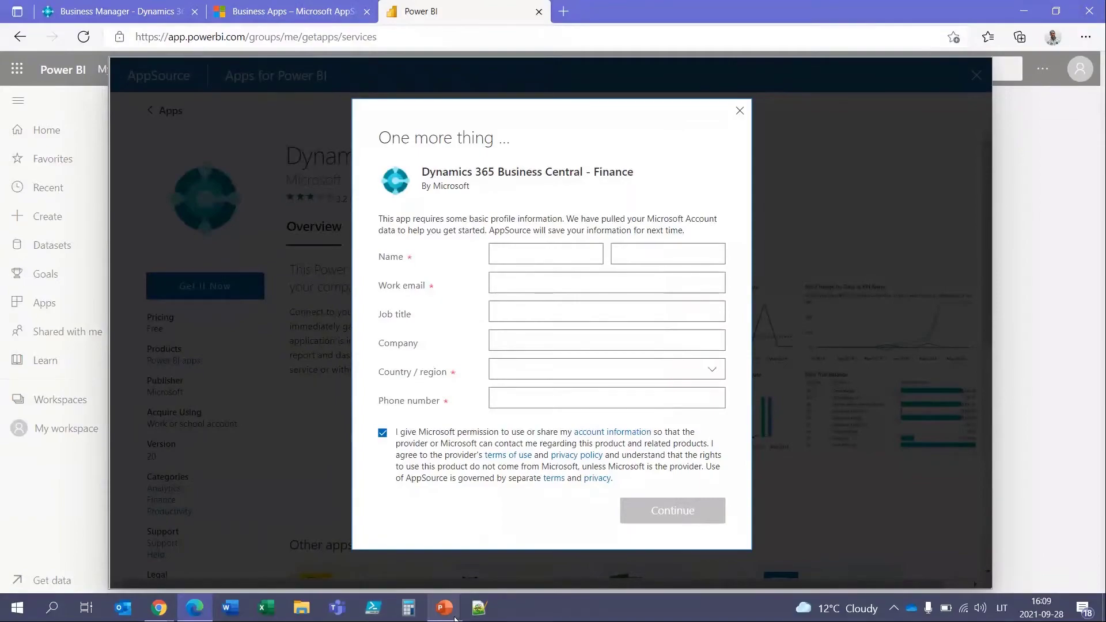
Show the slide on Business Central ready Power BI apps in PowerPoint and return to the report selection in Business Central
{"action": "mouse_move", "coordinate": [455, 618]}
{"action": "left_click", "coordinate": [507, 538]}
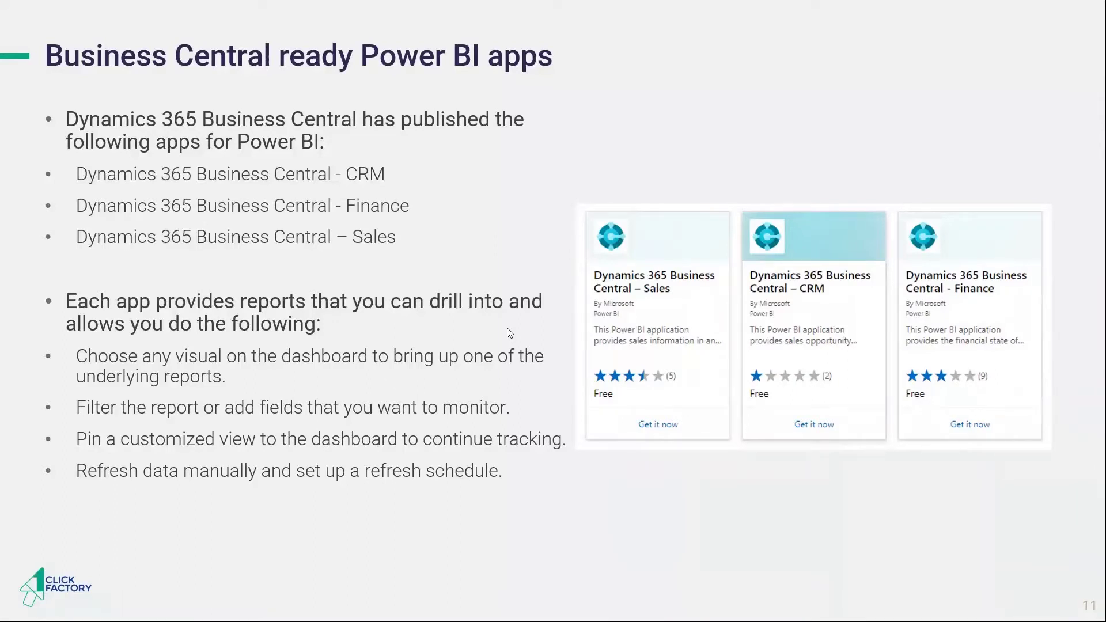
{"action": "key", "text": "alt+Tab"}
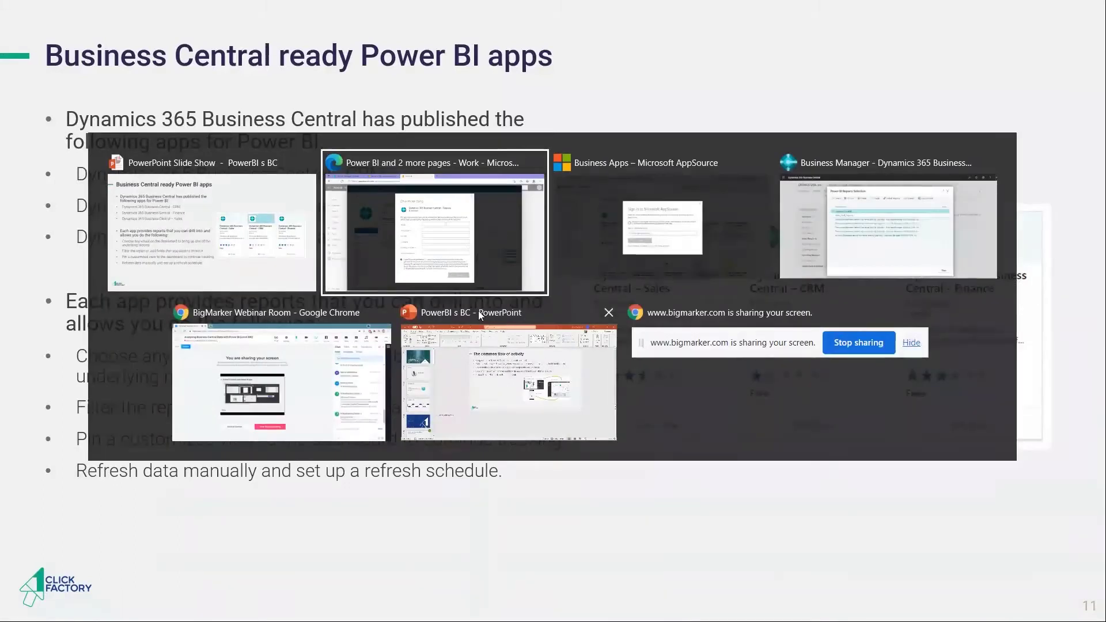
{"action": "key", "text": "alt+Tab"}
{"action": "key", "text": "alt+Tab"}
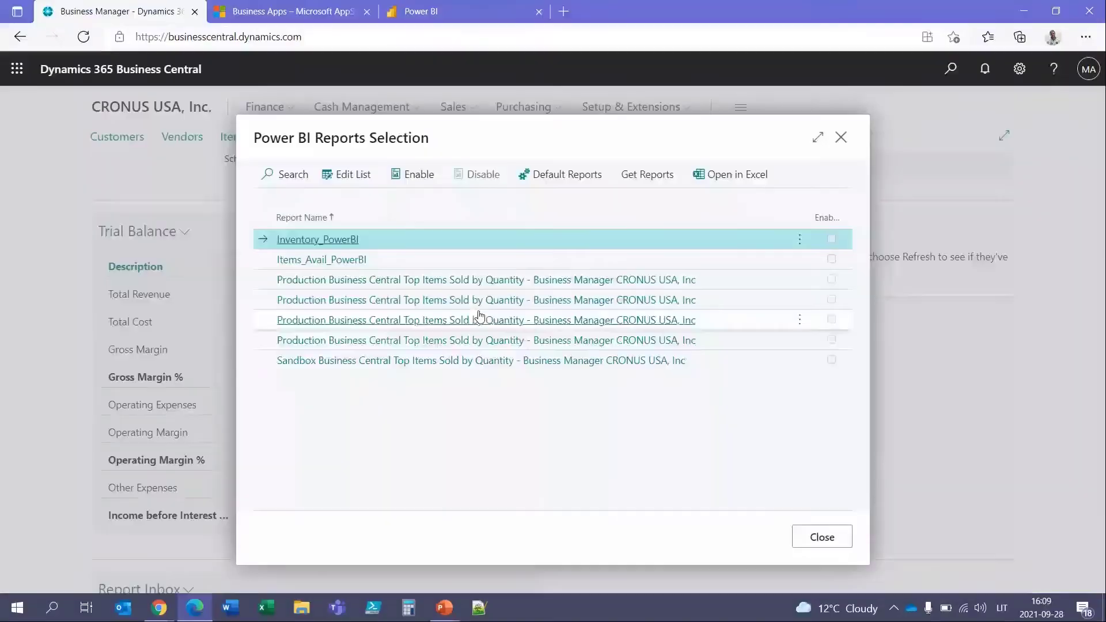
Enable the Inventory_PowerBI and Items_Avail_PowerBI reports and display Items_Avail_PowerBI in the Power BI Reports part
{"action": "left_click", "coordinate": [804, 531]}
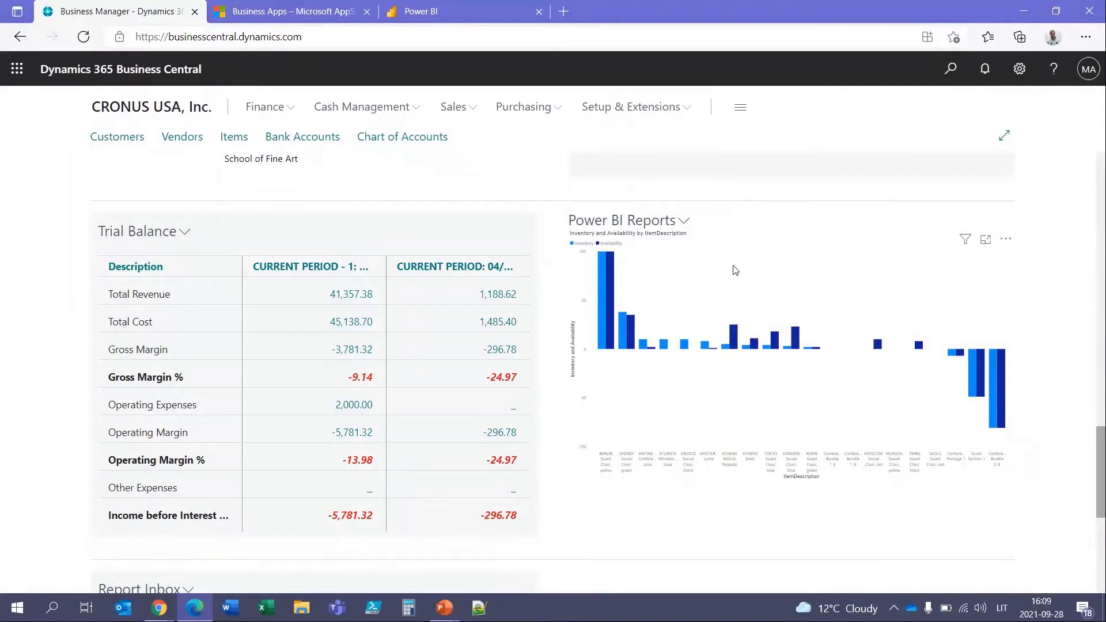
{"action": "left_click", "coordinate": [684, 222]}
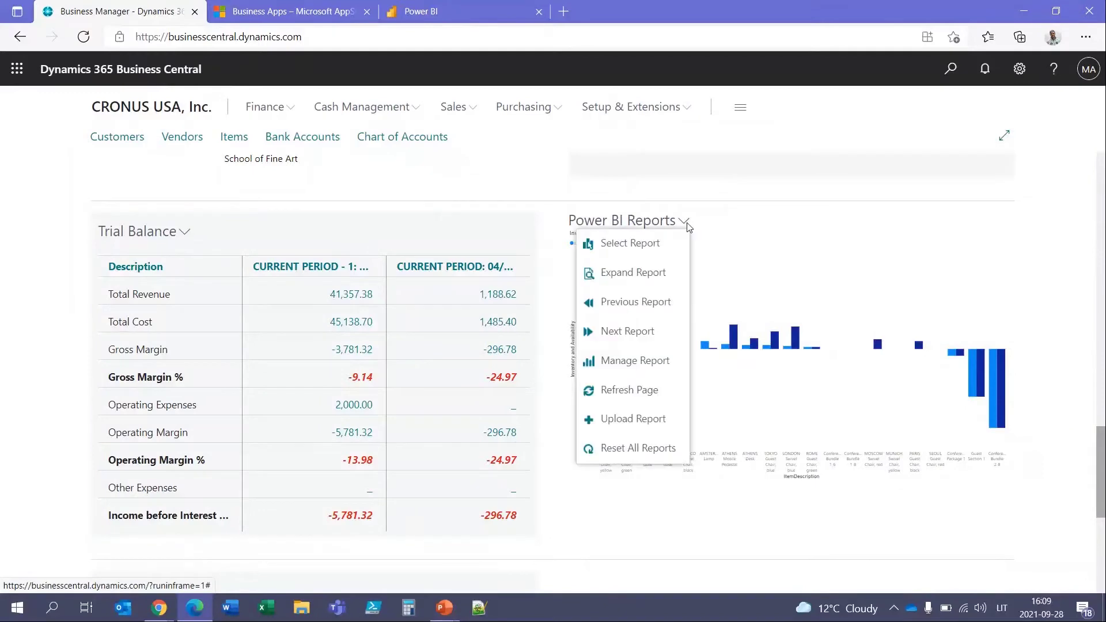
{"action": "left_click", "coordinate": [639, 246]}
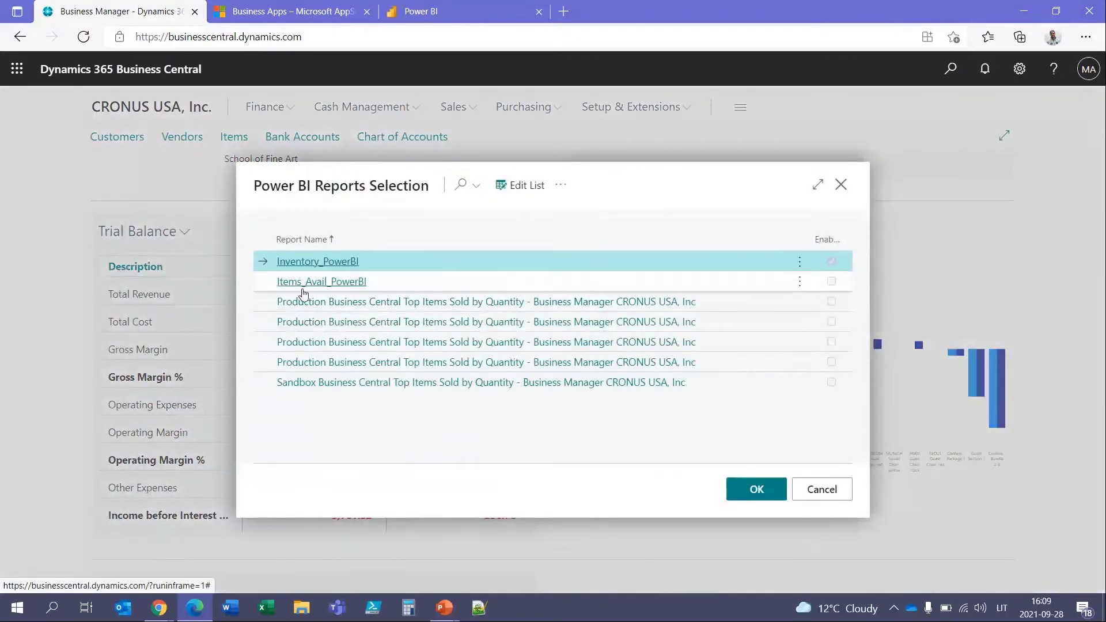
{"action": "left_click", "coordinate": [743, 488]}
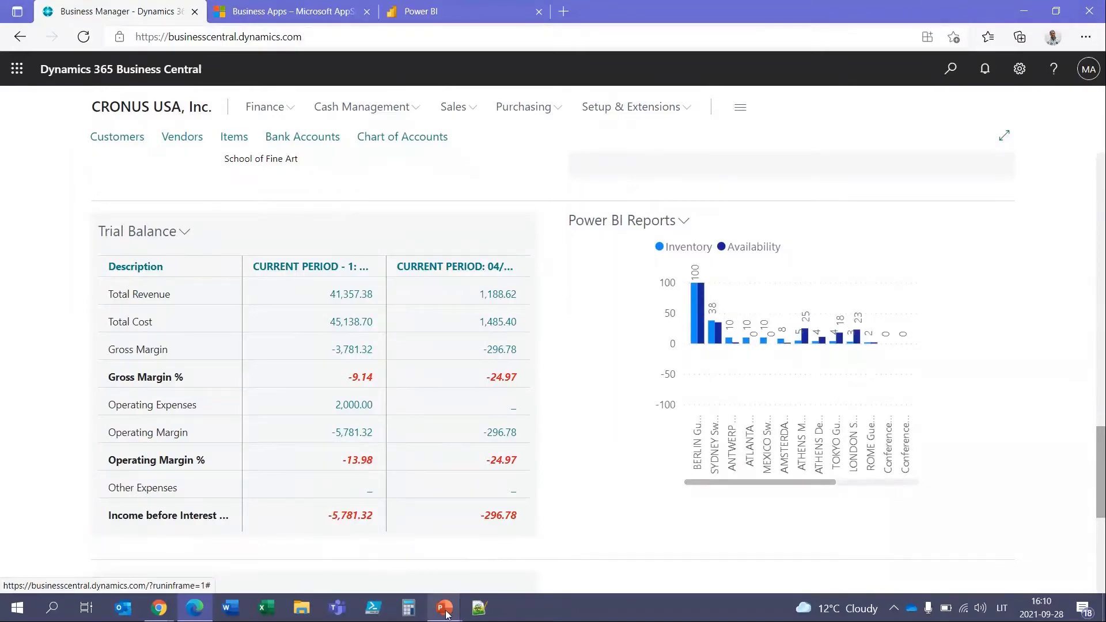
Switch to the running PowerPoint slide show
{"action": "mouse_move", "coordinate": [447, 614]}
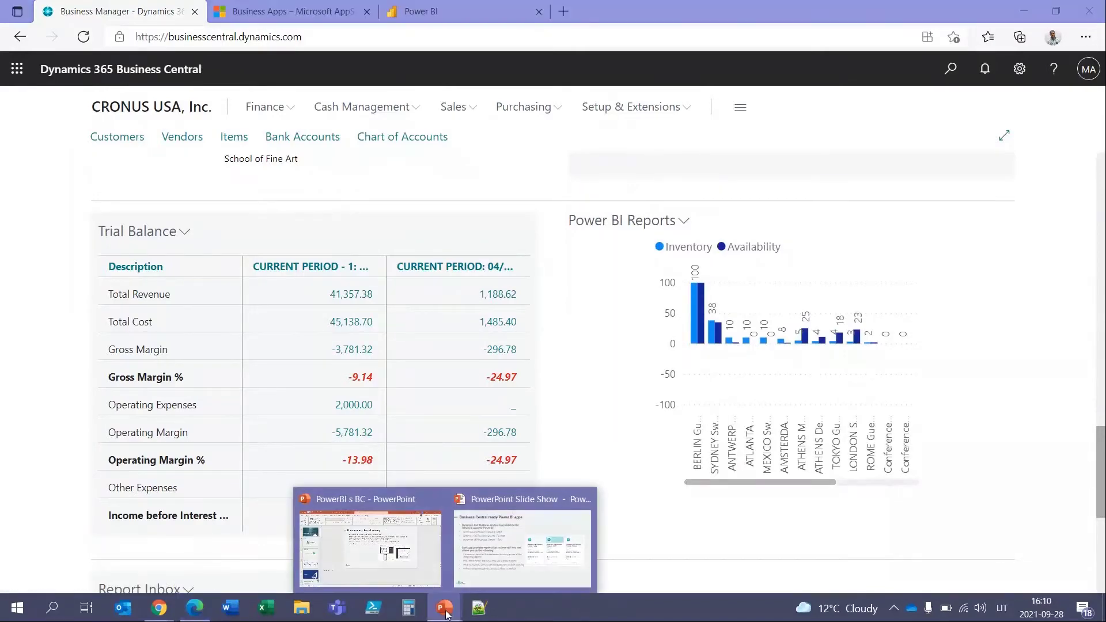
{"action": "left_click", "coordinate": [510, 557]}
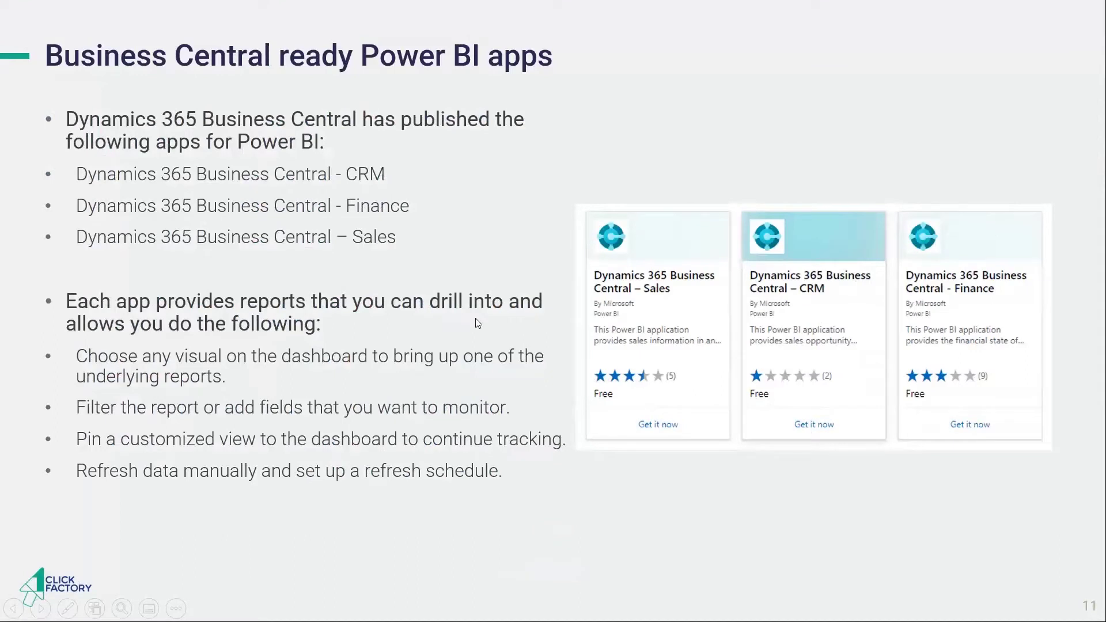
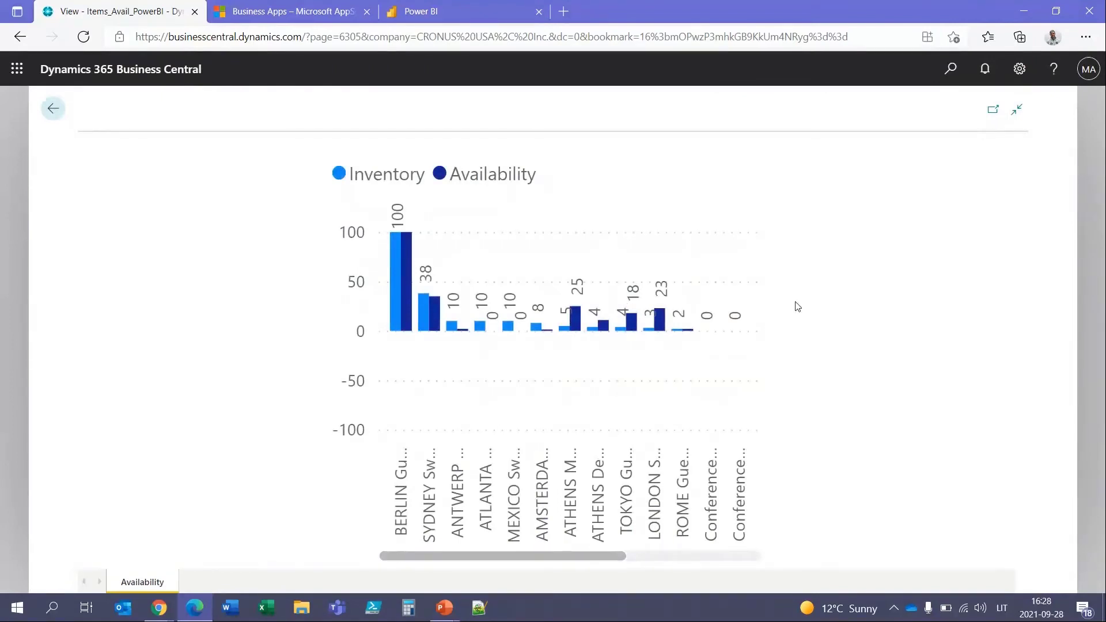
Leave the expanded Items_Avail_PowerBI view and show the next report in the Power BI Reports part
{"action": "left_click", "coordinate": [52, 109]}
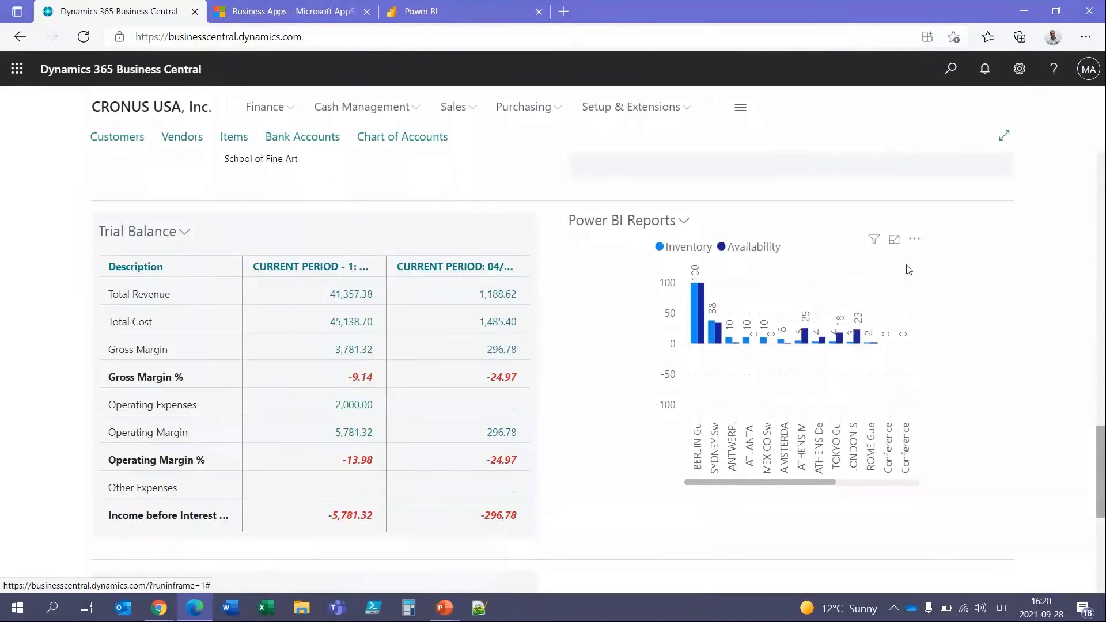
{"action": "left_click", "coordinate": [684, 224]}
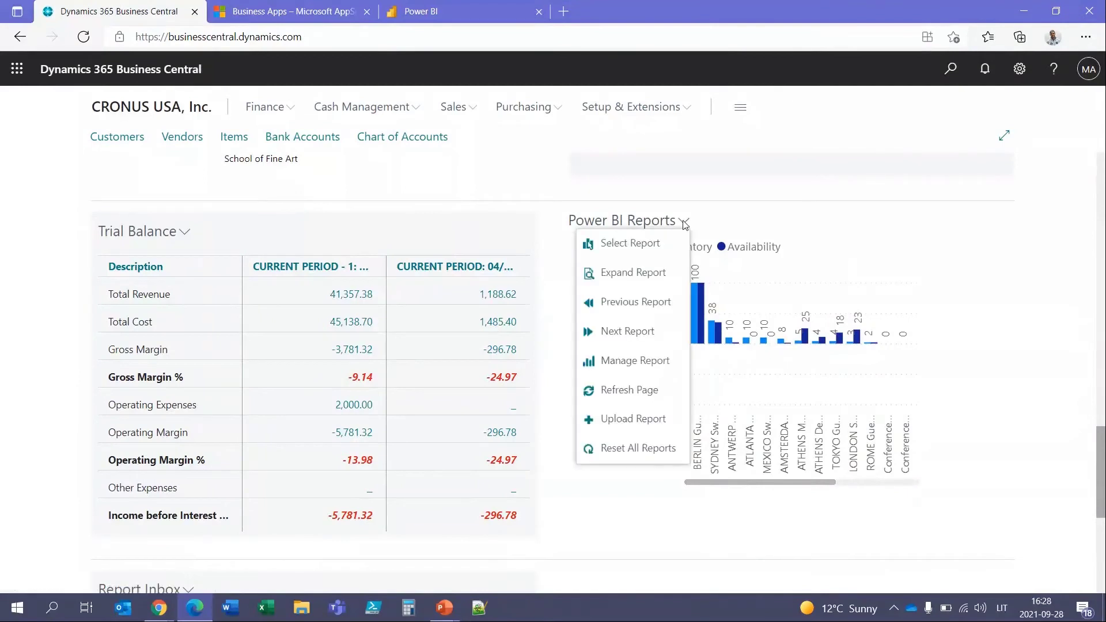
{"action": "left_click", "coordinate": [648, 328]}
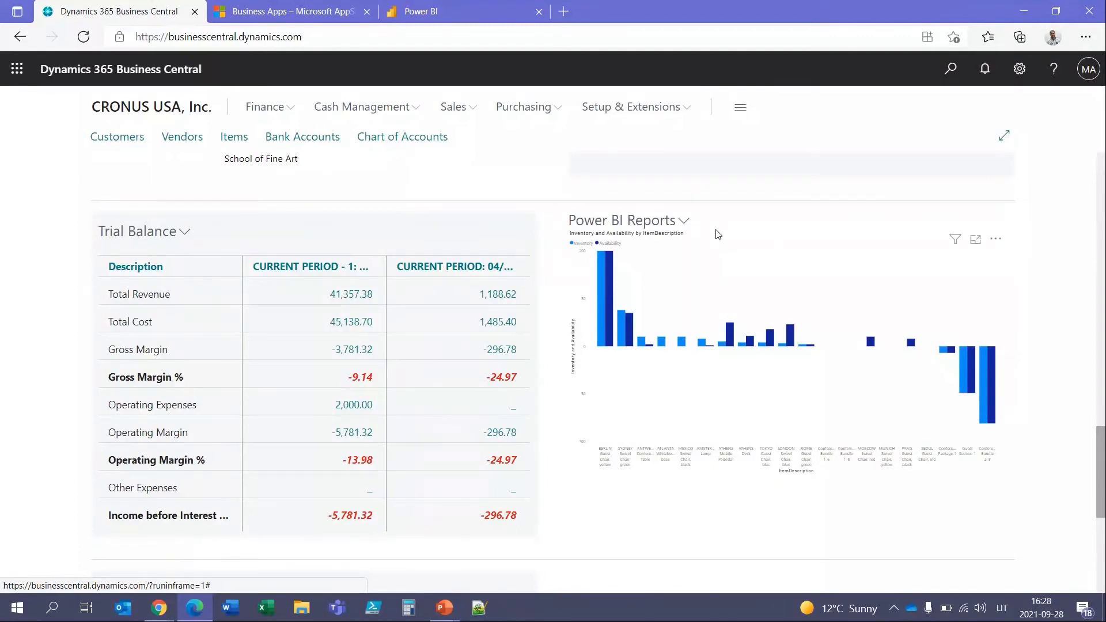
Open the displayed Power BI report for management, examine its editing view, and return to the role center
{"action": "left_click", "coordinate": [684, 222]}
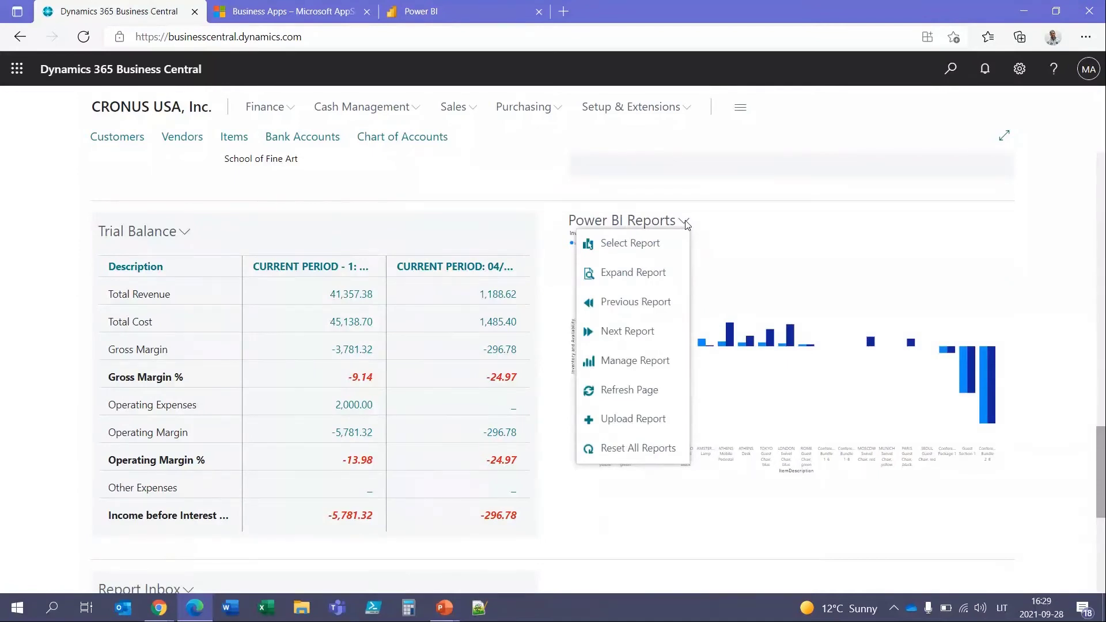
{"action": "left_click", "coordinate": [631, 372]}
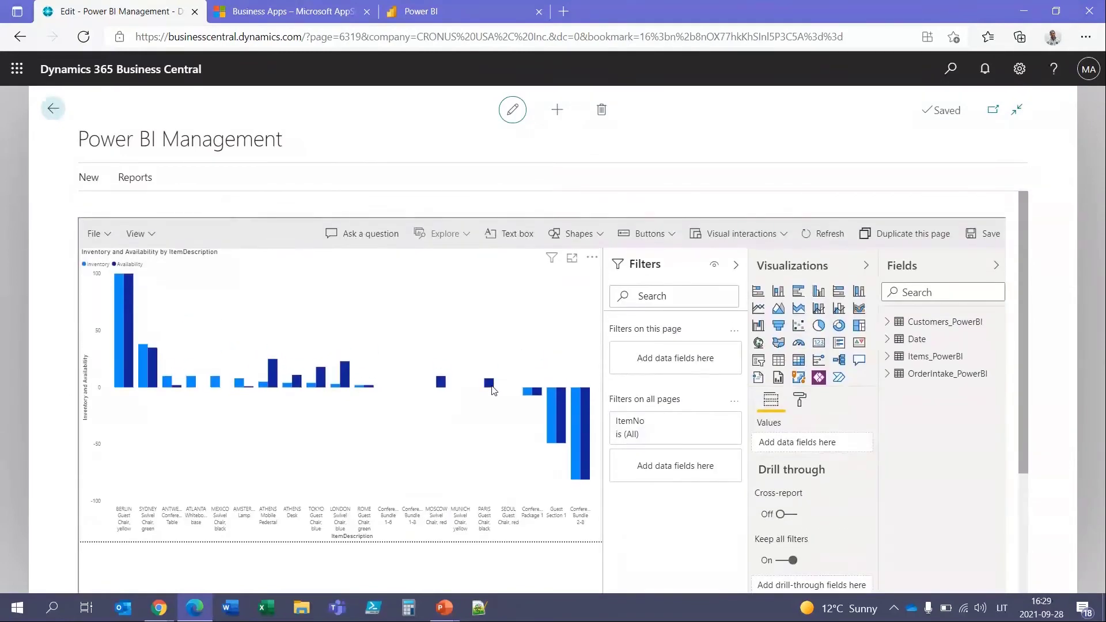
{"action": "mouse_move", "coordinate": [493, 390]}
{"action": "scroll", "coordinate": [405, 338], "scroll_direction": "down", "scroll_amount": 2}
{"action": "scroll", "coordinate": [404, 335], "scroll_direction": "up", "scroll_amount": 1}
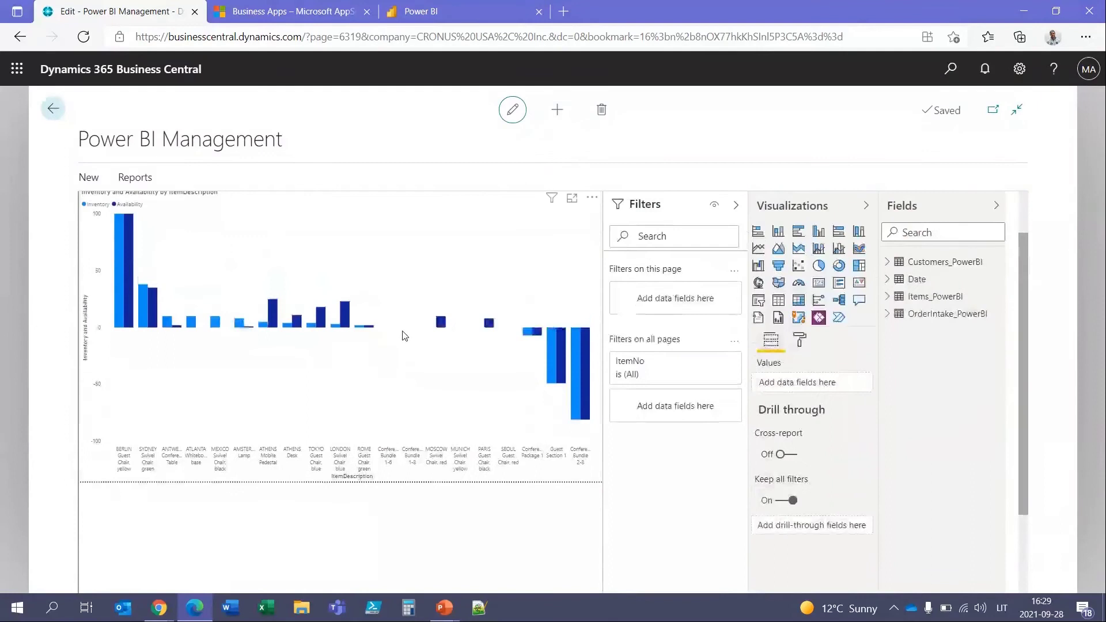
{"action": "left_click", "coordinate": [46, 110]}
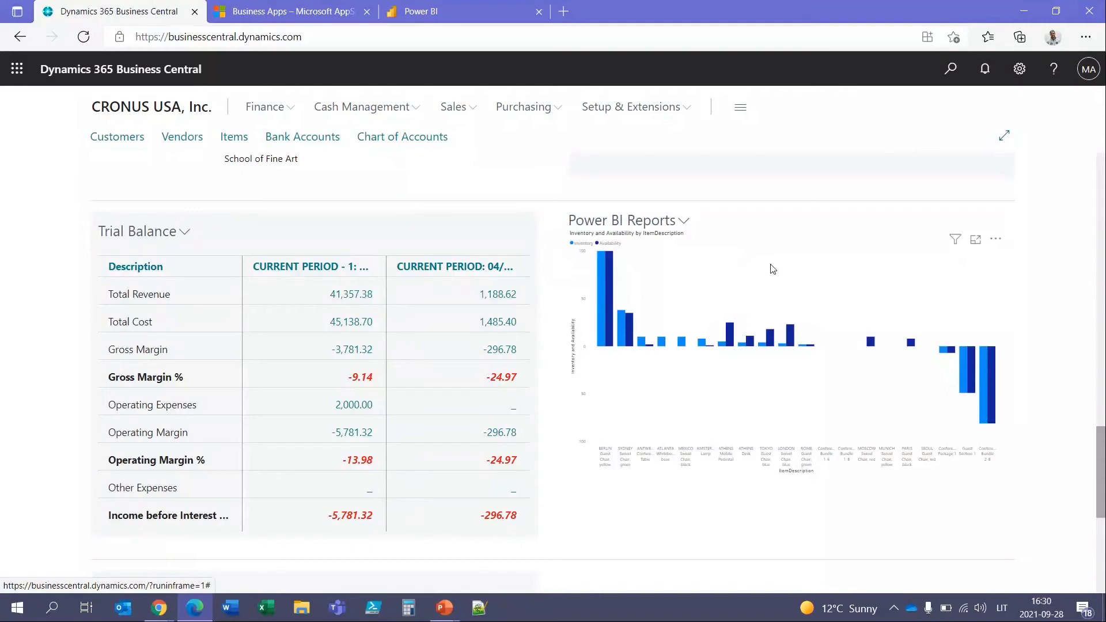
Show the slide on viewing list data in Power BI reports in the PowerPoint slide show and return to Business Central
{"action": "mouse_move", "coordinate": [444, 607]}
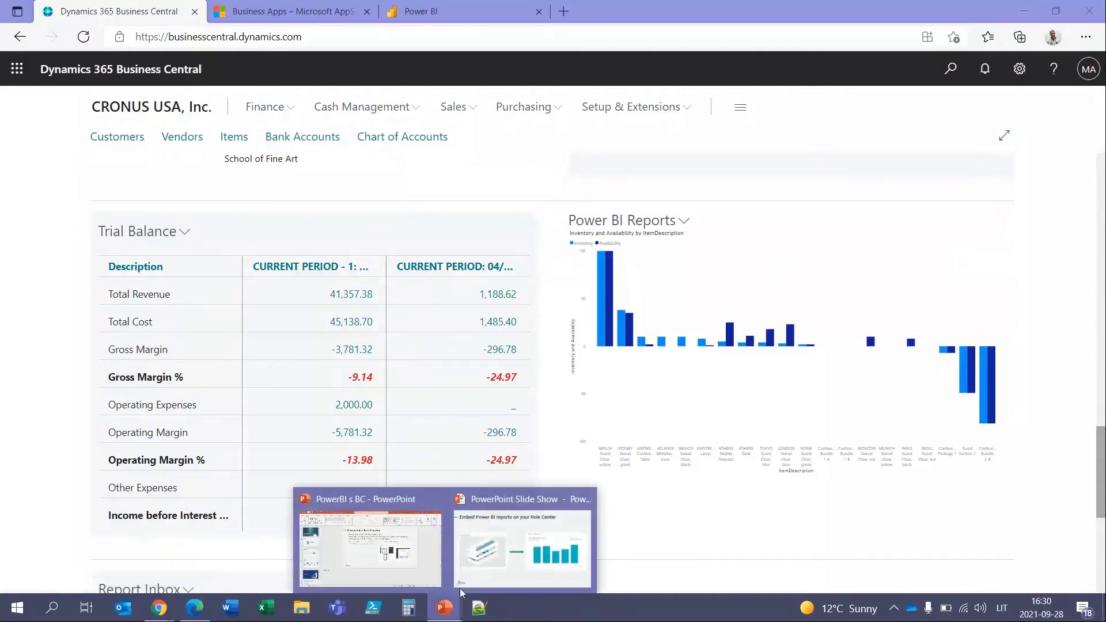
{"action": "left_click", "coordinate": [496, 556]}
{"action": "left_click", "coordinate": [495, 365]}
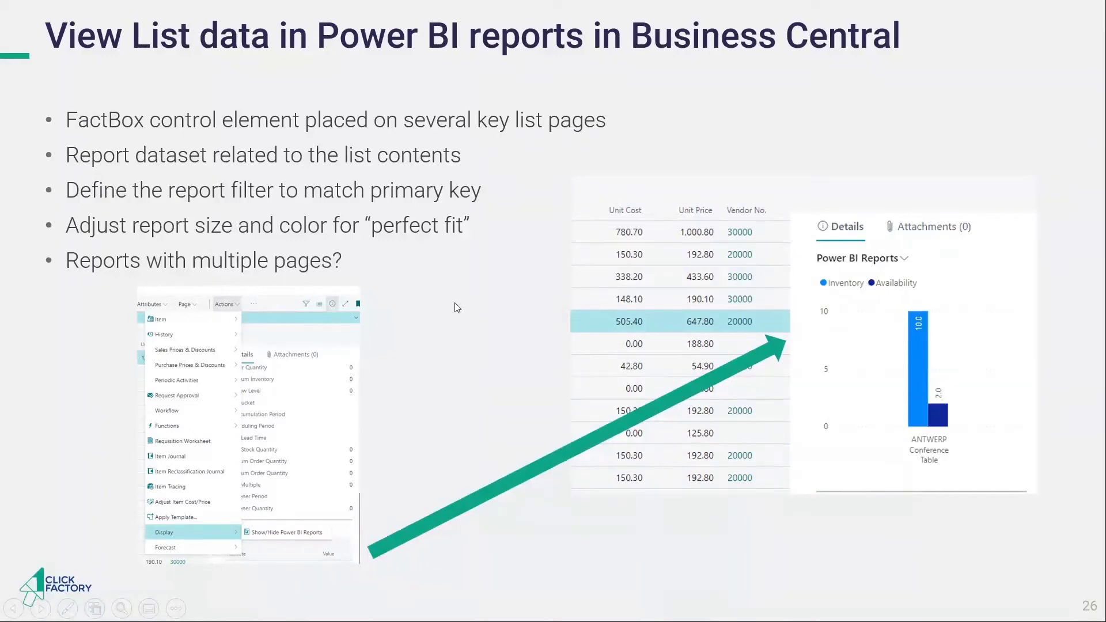
{"action": "key", "text": "alt+Tab"}
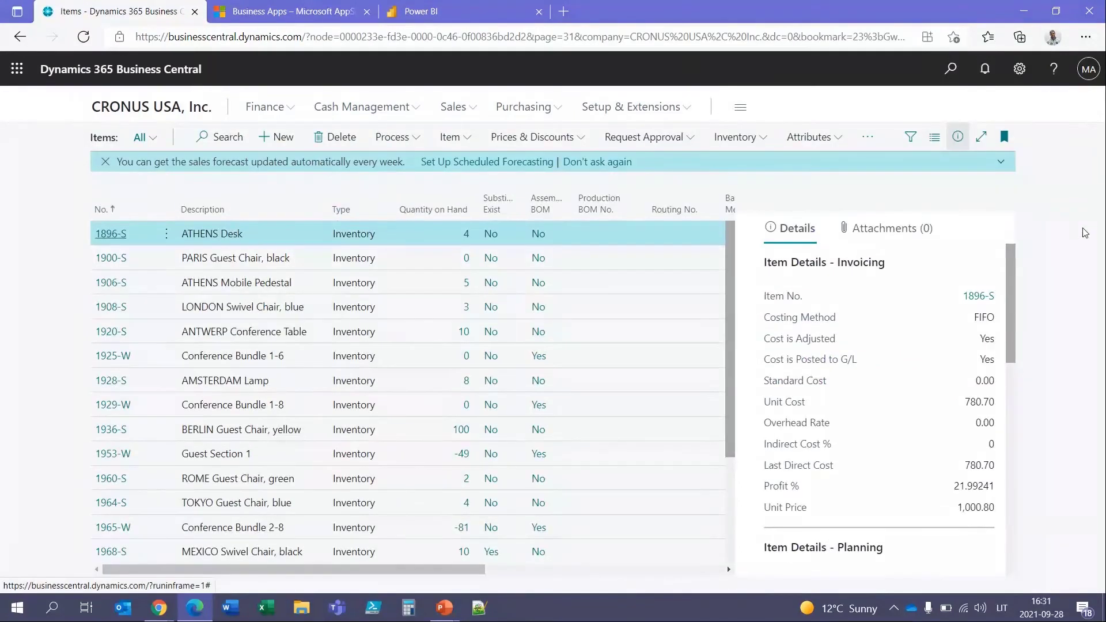
Examine the FactBoxes of the Items page in personalization mode, including the hidden parts, and finish personalizing
{"action": "left_click", "coordinate": [1019, 69]}
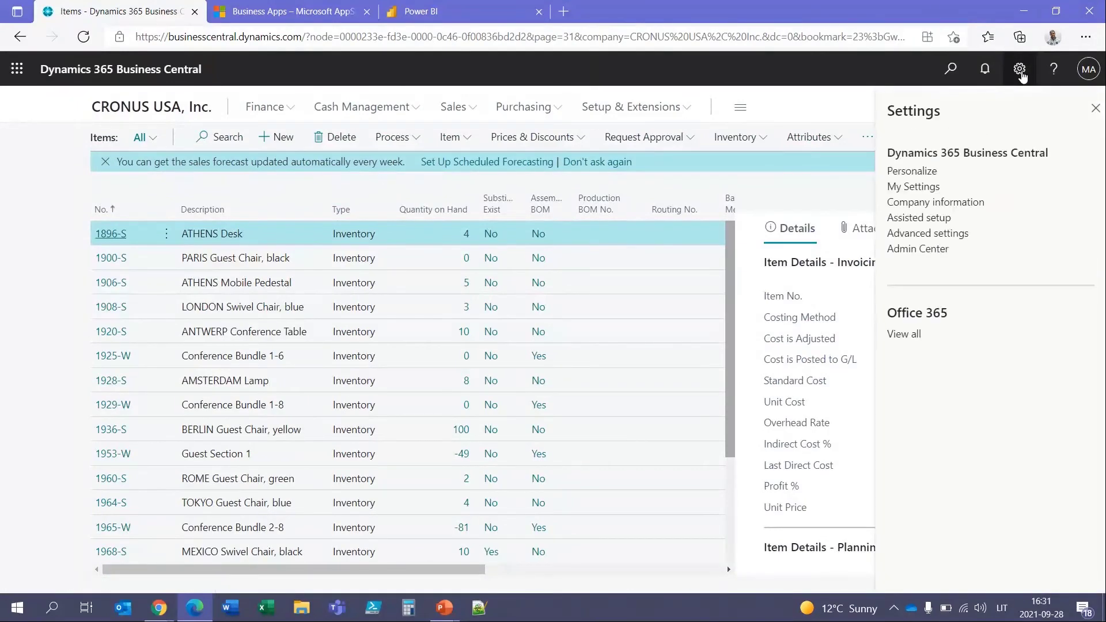
{"action": "left_click", "coordinate": [912, 171]}
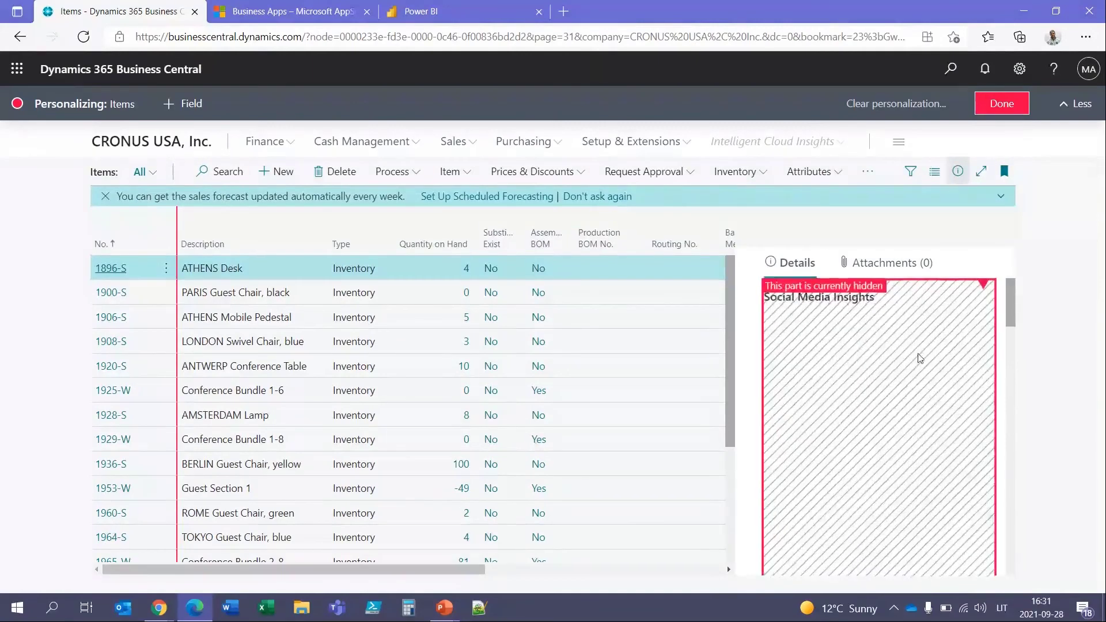
{"action": "scroll", "coordinate": [920, 358], "scroll_direction": "down", "scroll_amount": 15}
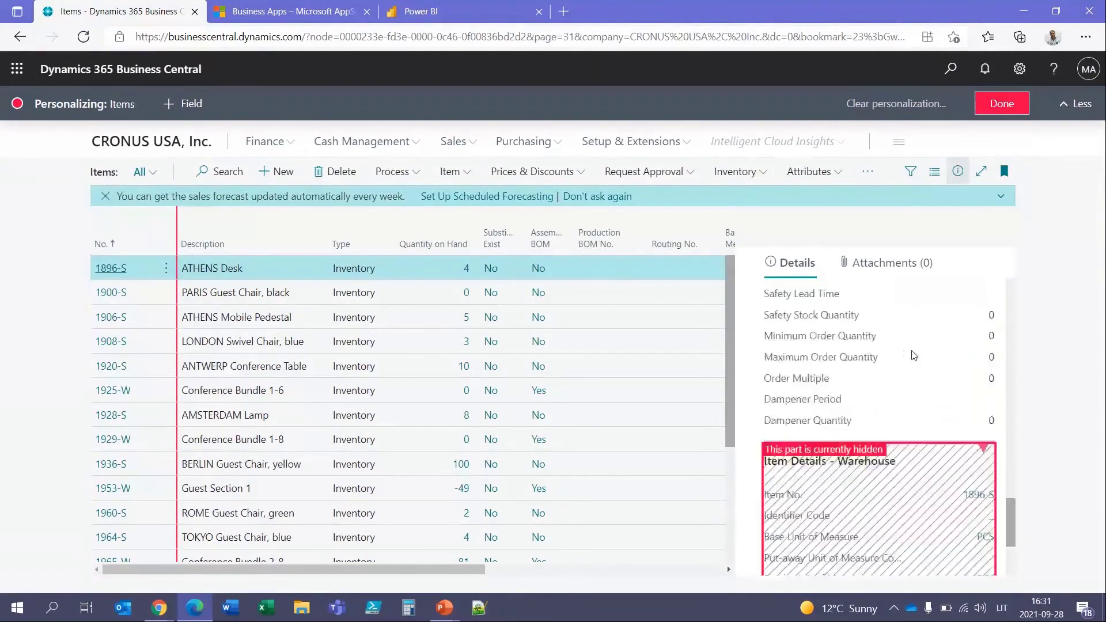
{"action": "scroll", "coordinate": [913, 357], "scroll_direction": "up", "scroll_amount": 15}
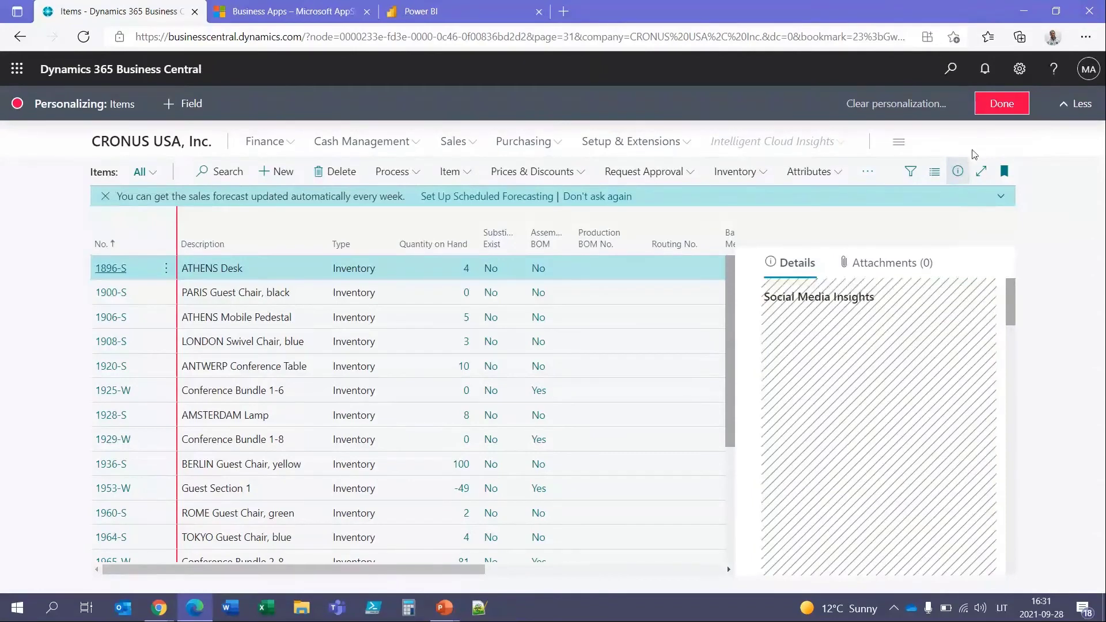
{"action": "left_click", "coordinate": [992, 104]}
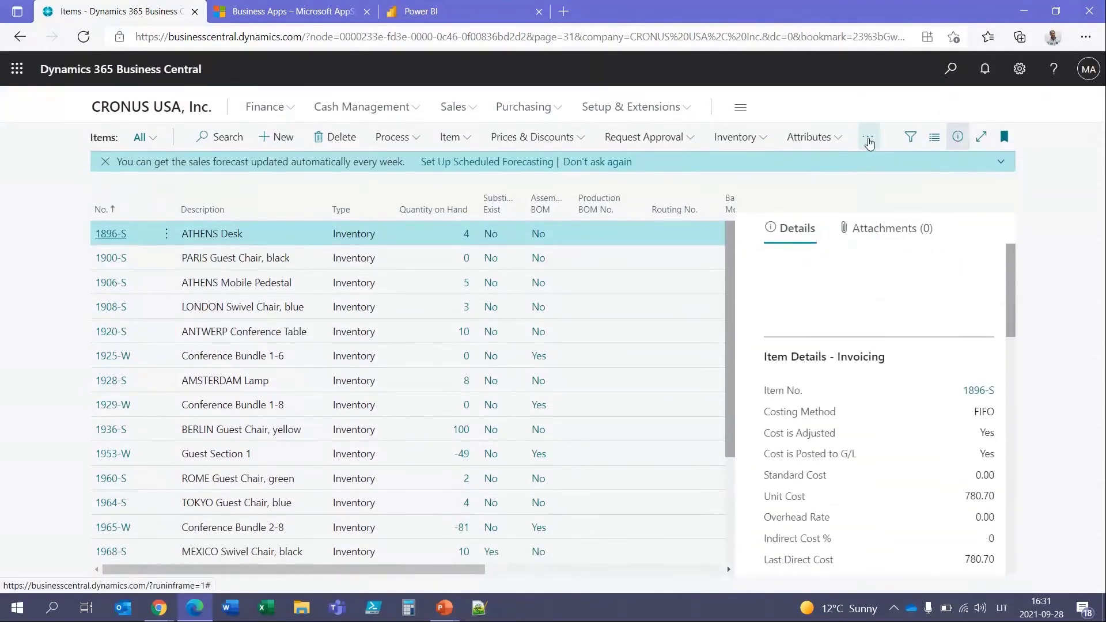
Show the Power BI Reports FactBox on the Items list
{"action": "left_click", "coordinate": [867, 136]}
{"action": "mouse_move", "coordinate": [815, 197]}
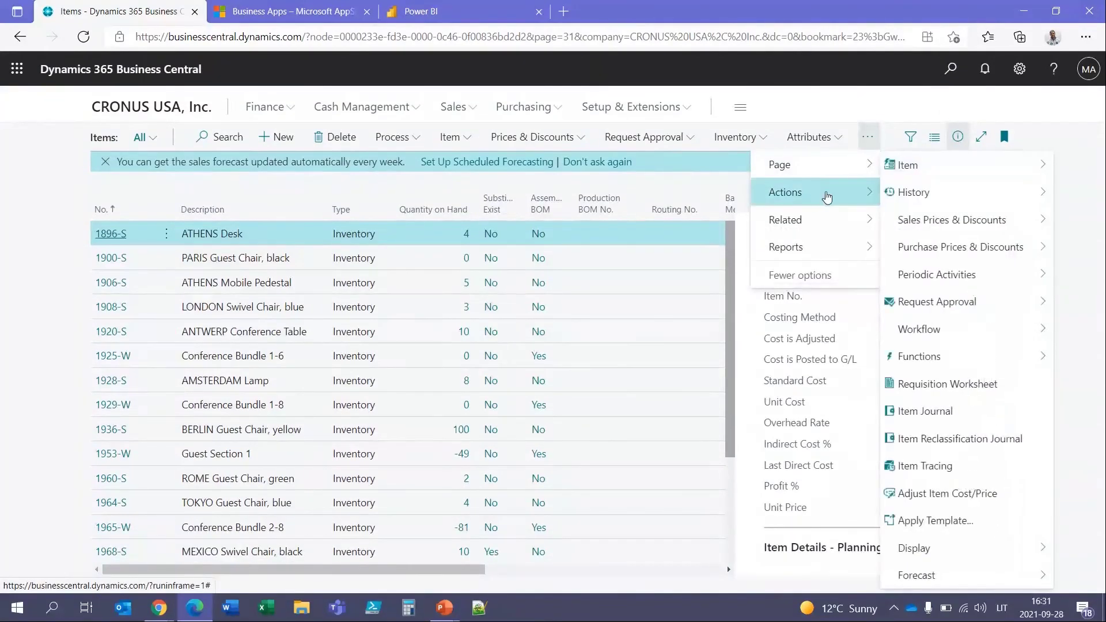
{"action": "mouse_move", "coordinate": [913, 561]}
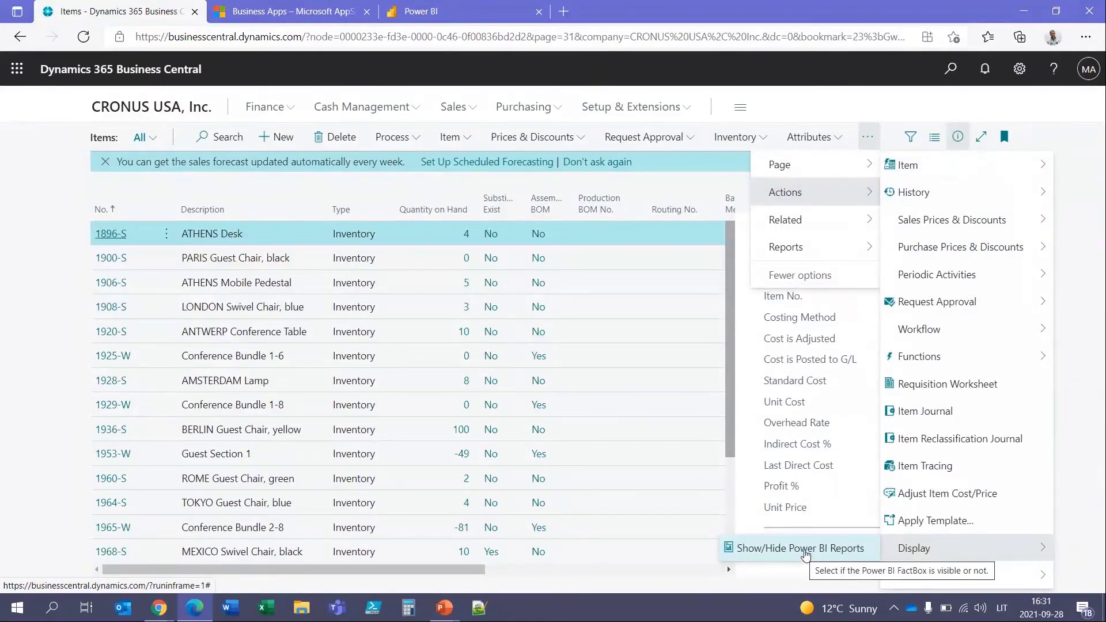
{"action": "left_click", "coordinate": [805, 550]}
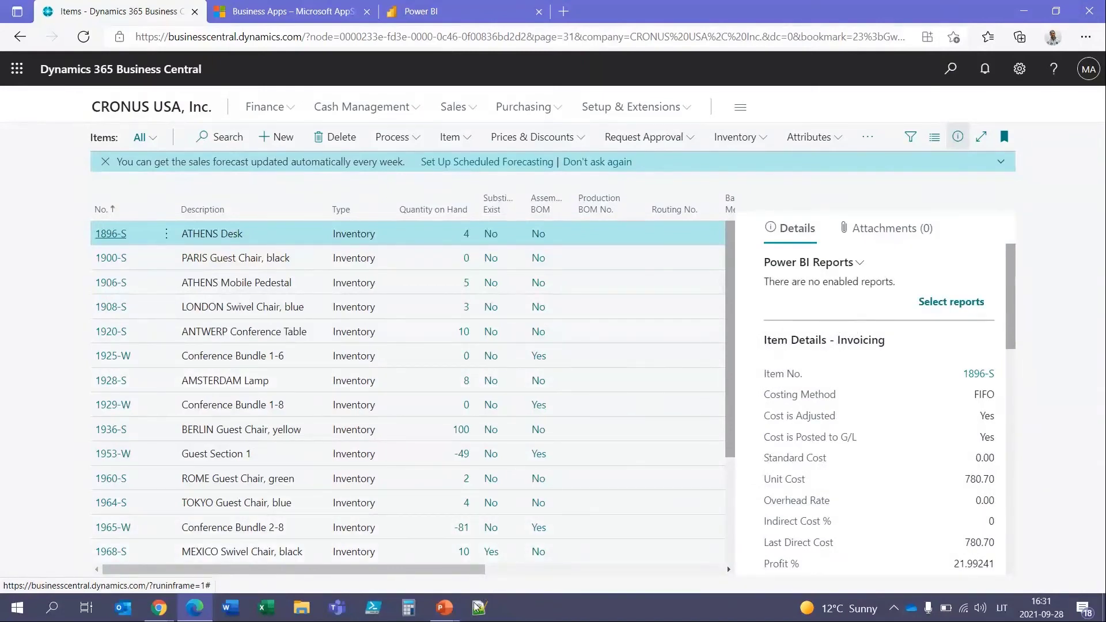
Show the list data slide in PowerPoint again and return to the Items list in Business Central
{"action": "left_click", "coordinate": [456, 616]}
{"action": "left_click", "coordinate": [490, 545]}
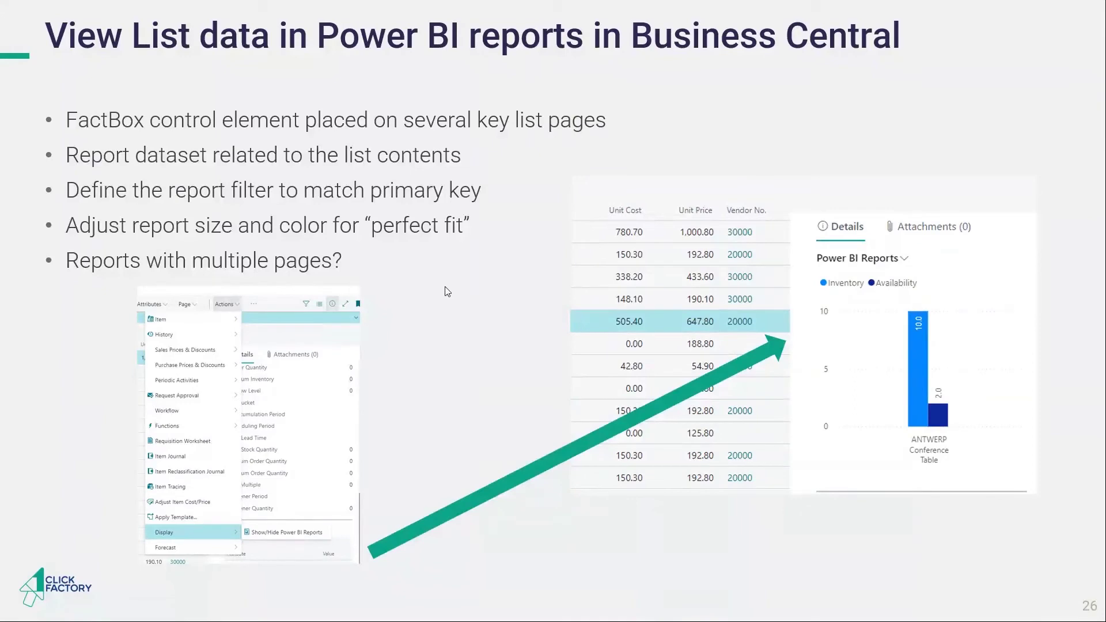
{"action": "key", "text": "alt+Tab"}
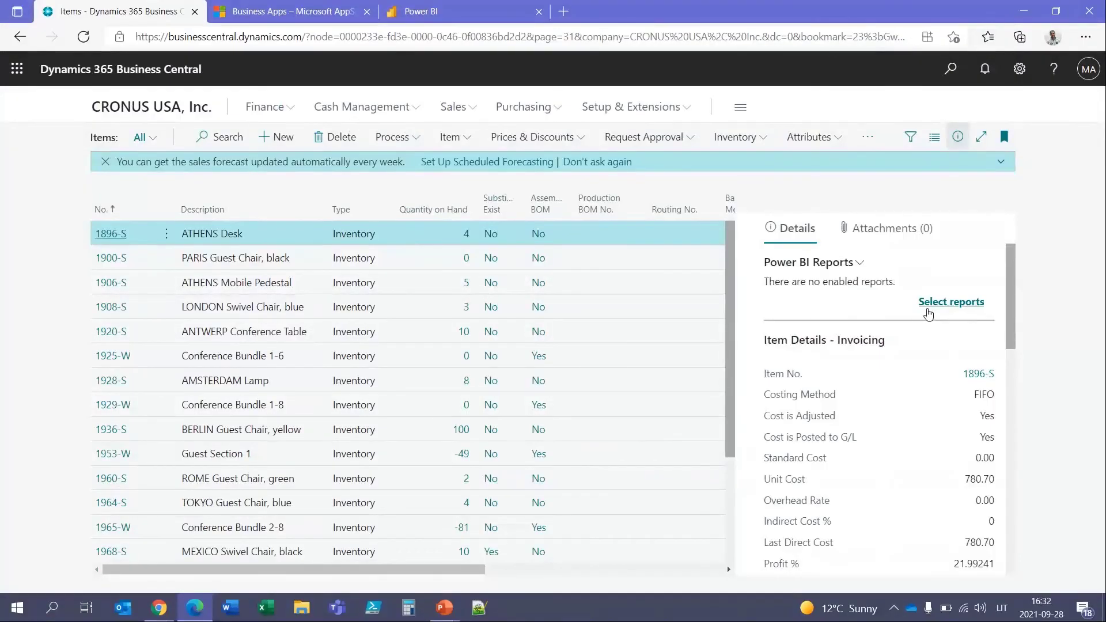
Open the Power BI report selection from the Items FactBox and display the filter set on Report Name
{"action": "left_click", "coordinate": [928, 303]}
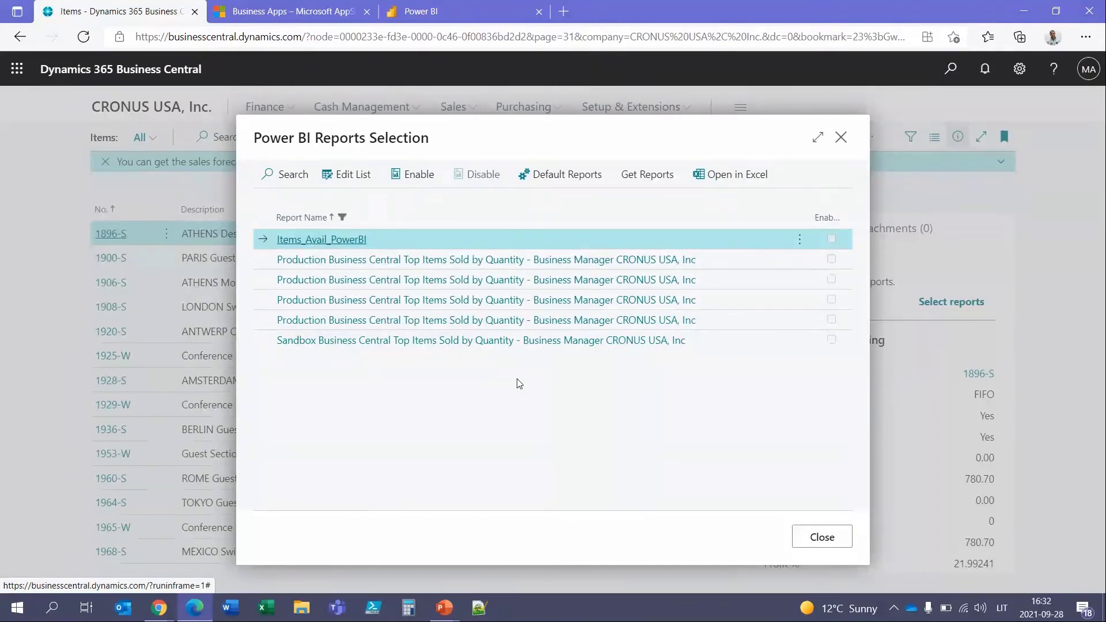
{"action": "left_click", "coordinate": [343, 218]}
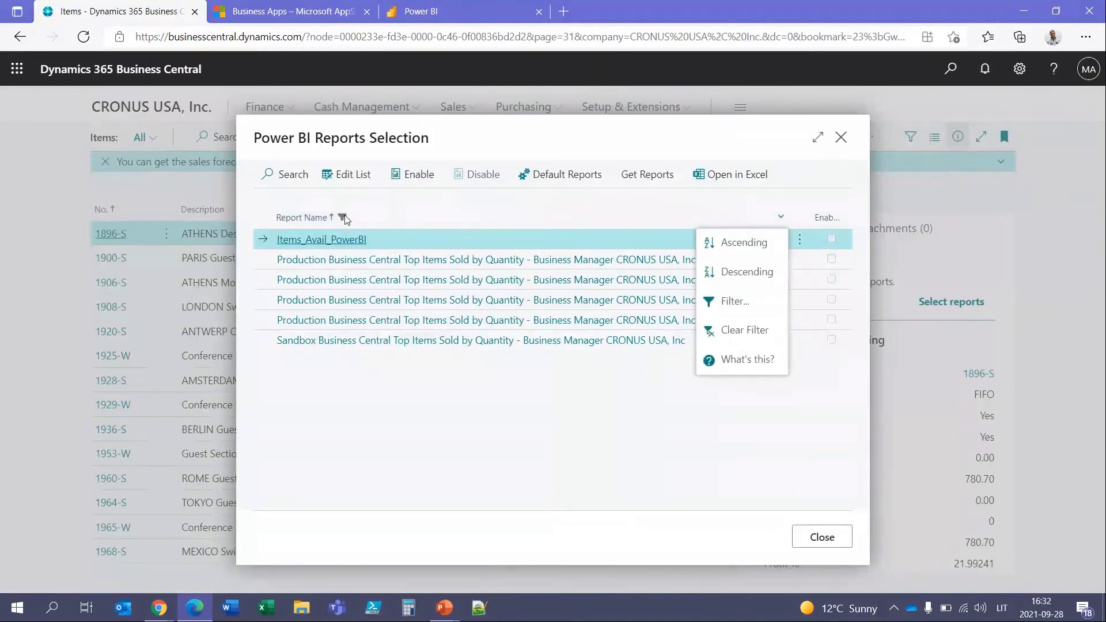
{"action": "left_click", "coordinate": [734, 300]}
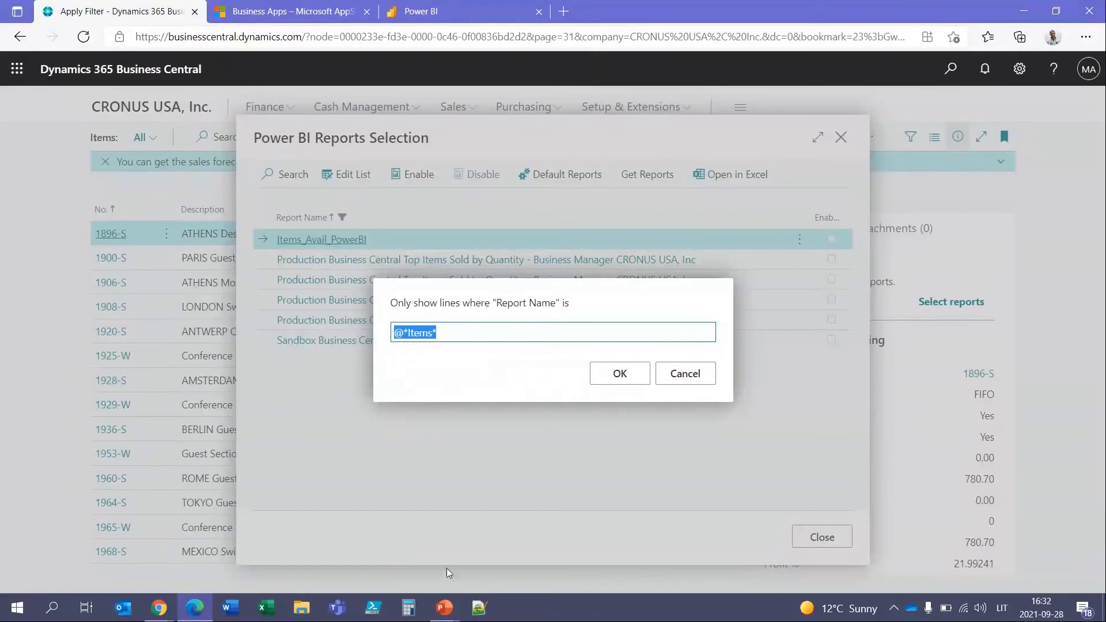
Switch to the PowerPoint slide on list data reports and return to the Report Name filter in Business Central
{"action": "left_click", "coordinate": [444, 607]}
{"action": "left_click", "coordinate": [500, 551]}
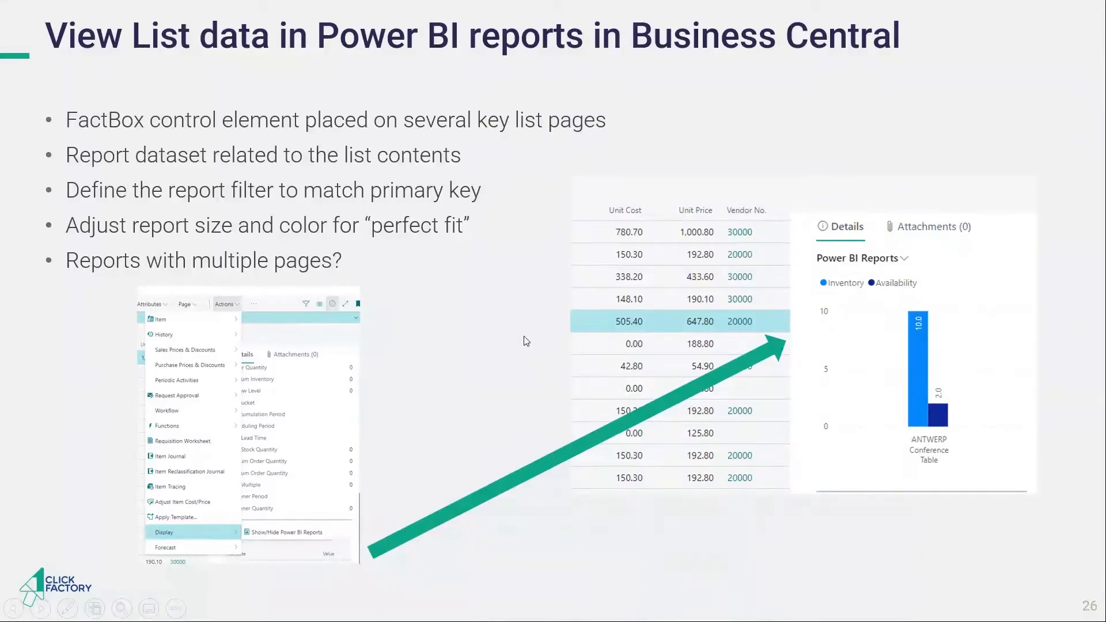
{"action": "key", "text": "alt+Tab"}
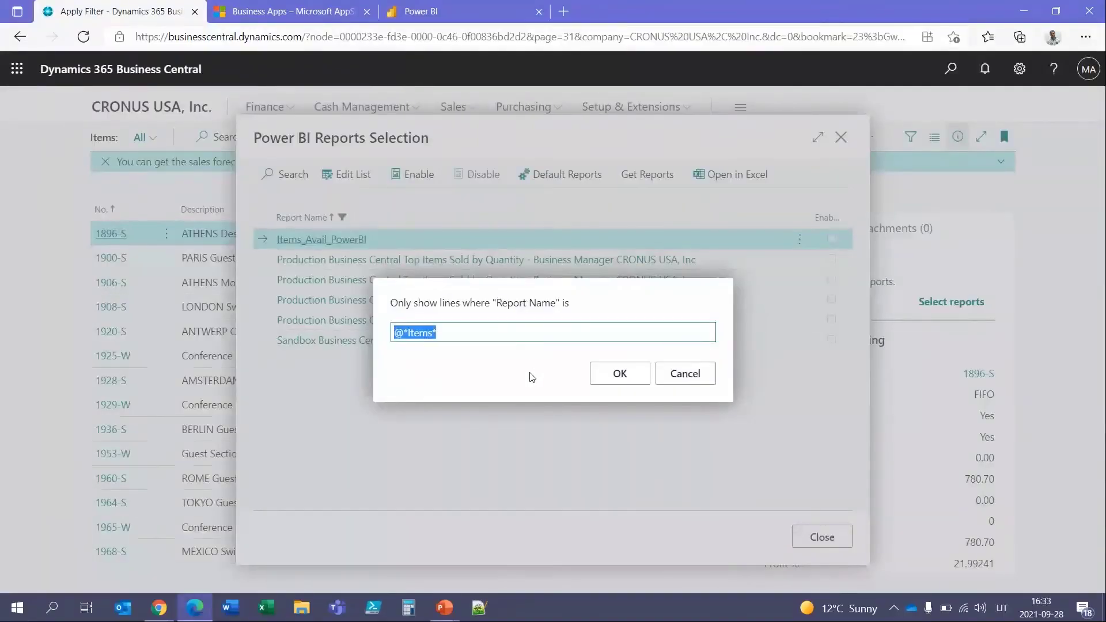
Keep the Report Name filter @*Items*, enable Items_Avail_PowerBI for the Items list, and close the report selection
{"action": "left_click", "coordinate": [638, 377]}
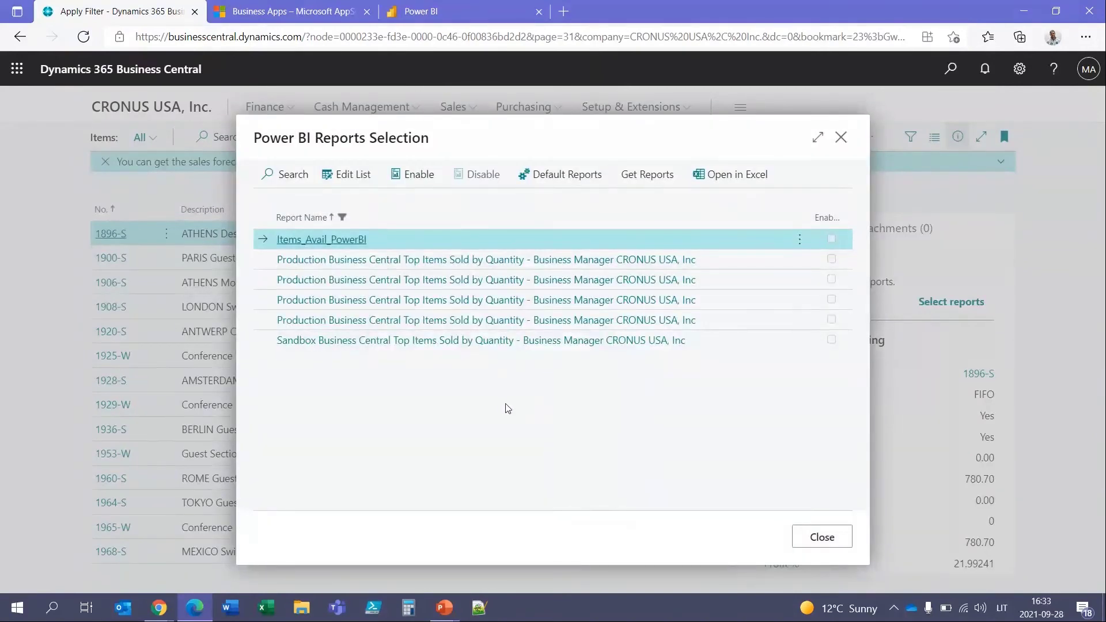
{"action": "left_click", "coordinate": [413, 175]}
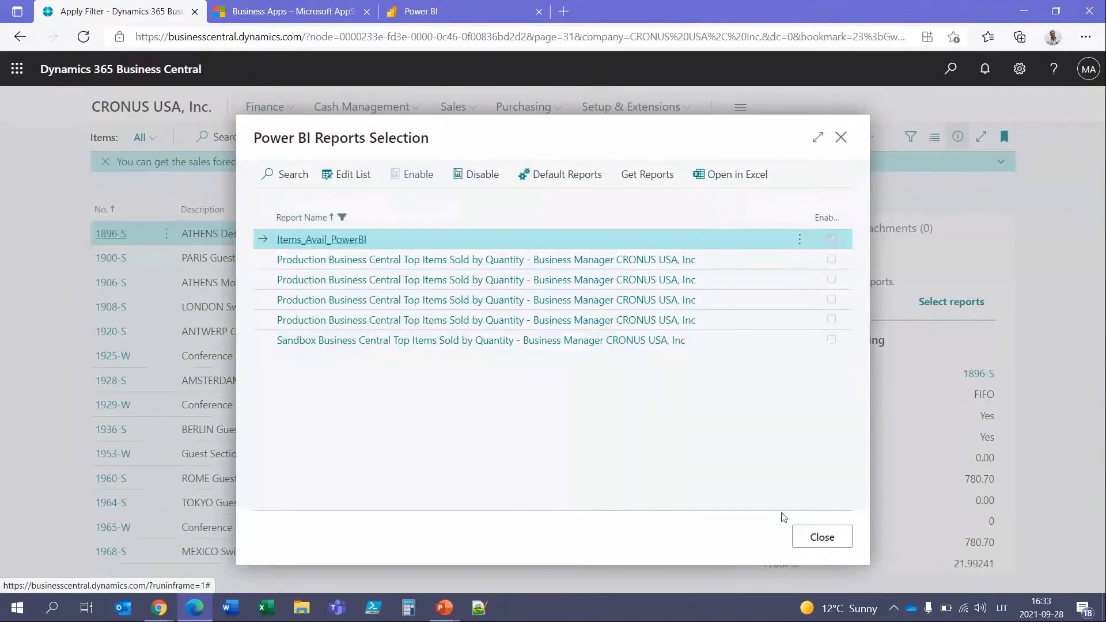
{"action": "left_click", "coordinate": [810, 538]}
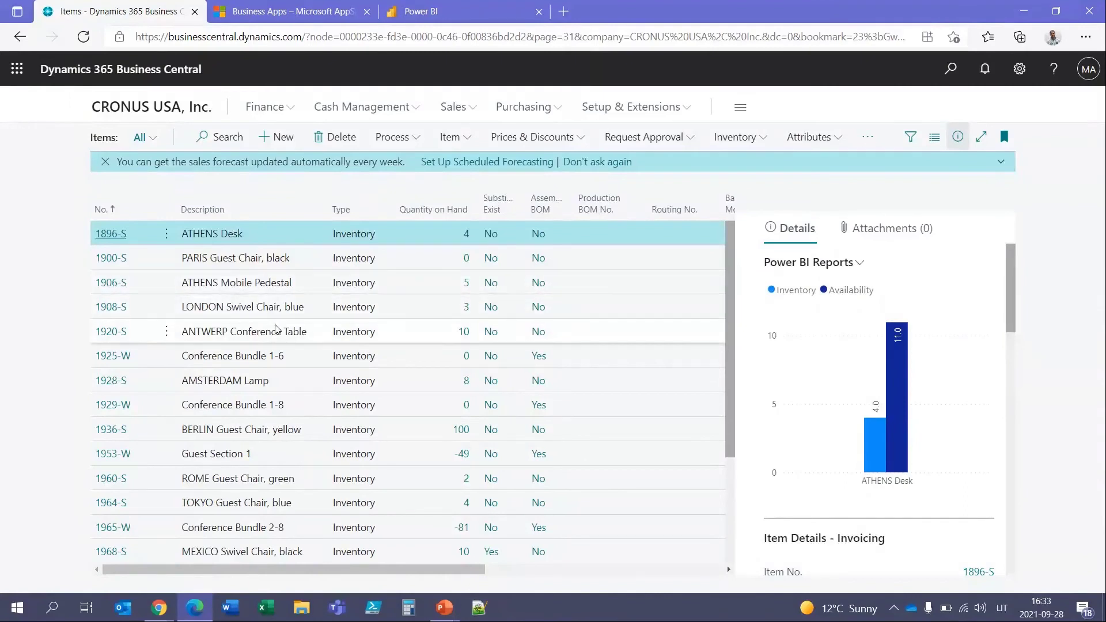
View the Power BI FactBox chart for ANTWERP Conference Table and for BERLIN Guest Chair, yellow
{"action": "left_click", "coordinate": [240, 333]}
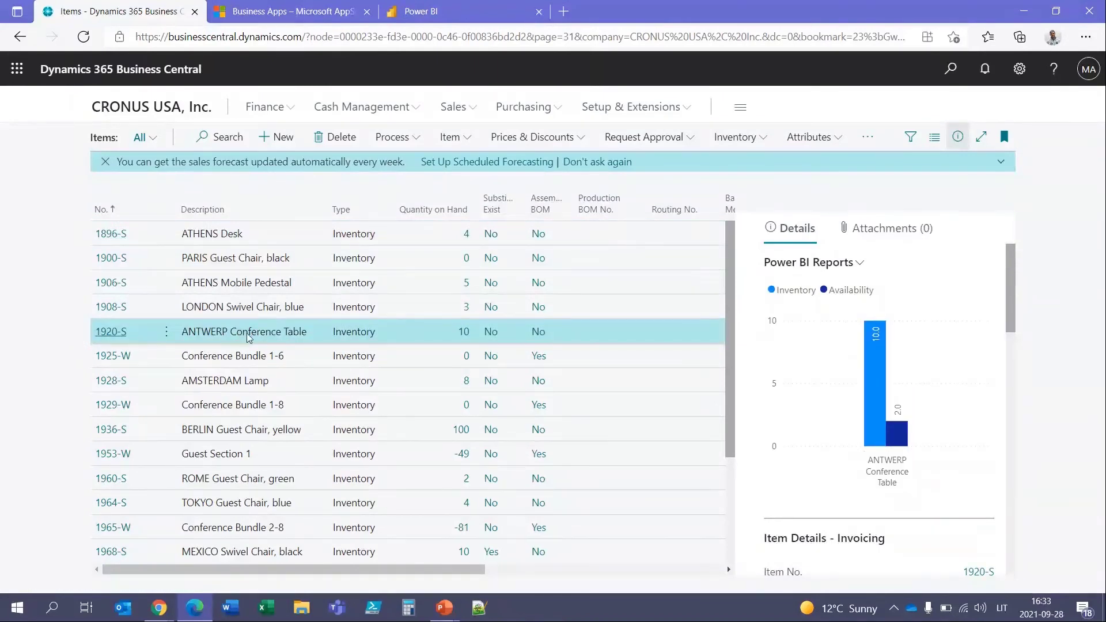
{"action": "left_click", "coordinate": [249, 418]}
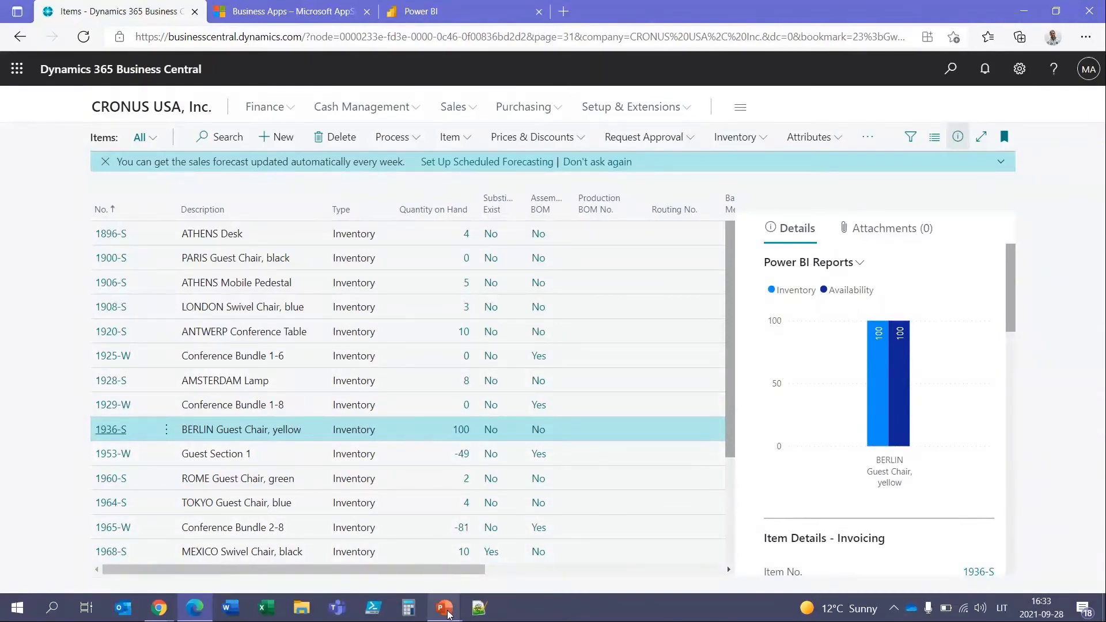
Review the list data slide's remaining points in the PowerPoint slide show and return to the Items list
{"action": "mouse_move", "coordinate": [449, 613]}
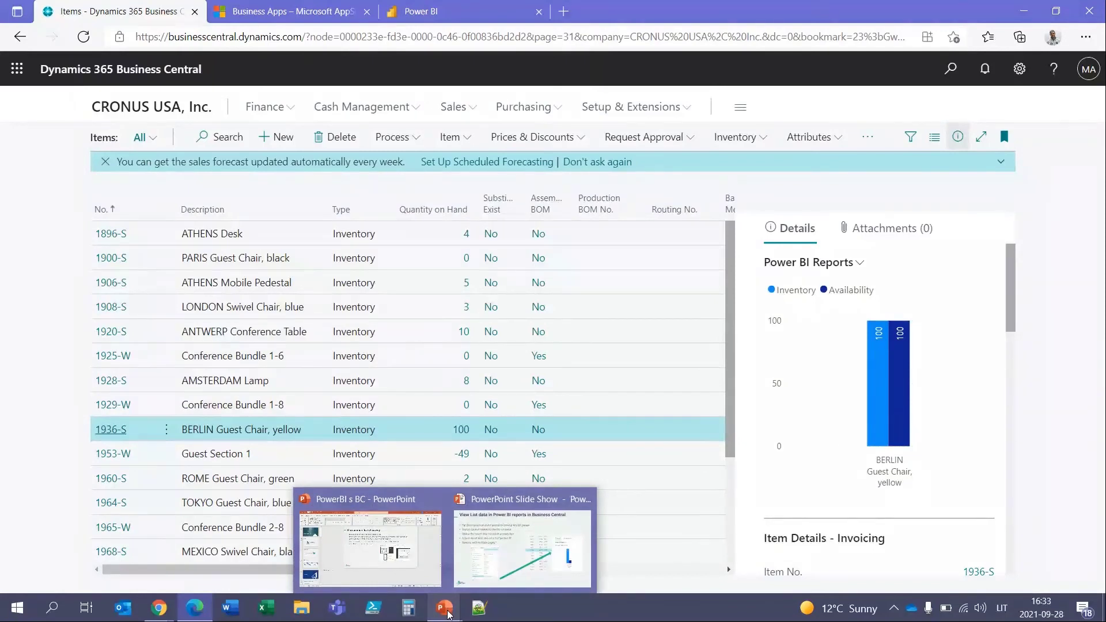
{"action": "left_click", "coordinate": [521, 547]}
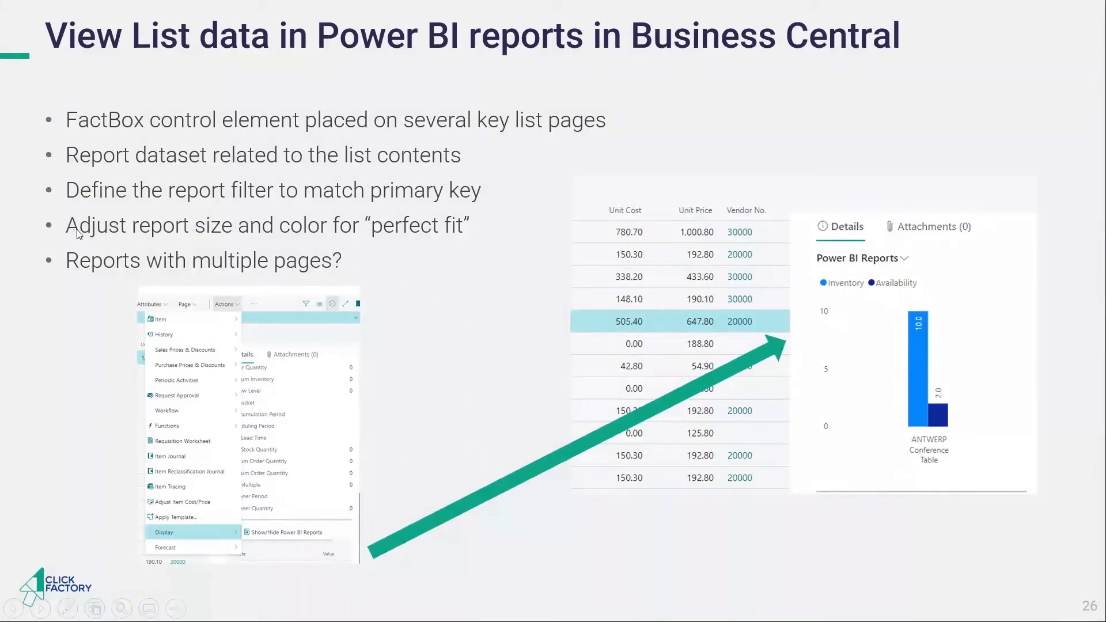
{"action": "key", "text": "alt+Tab"}
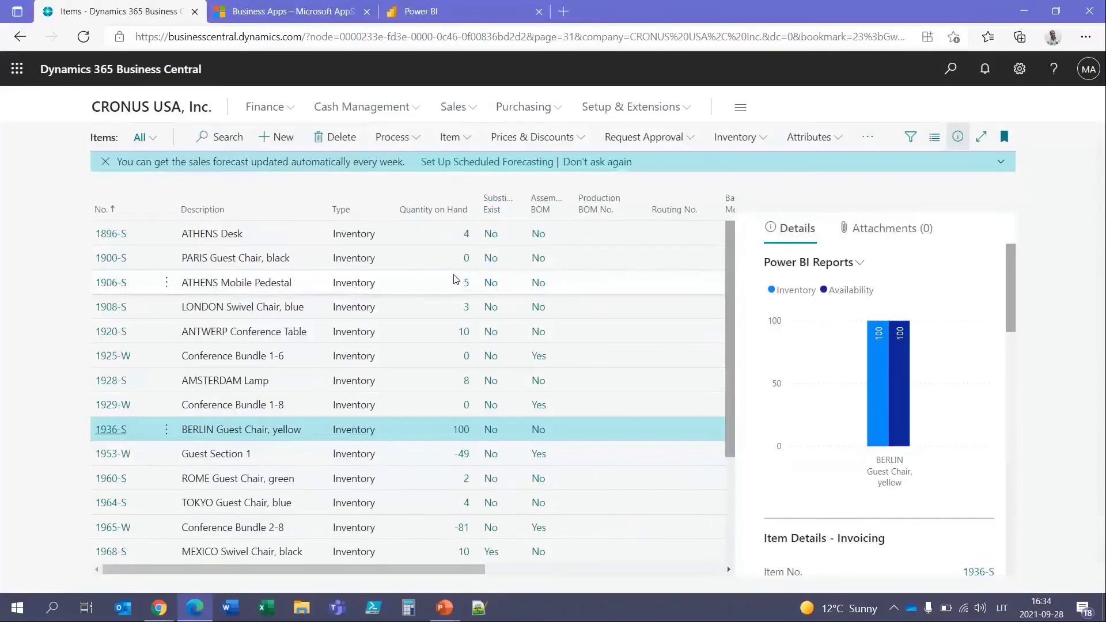
Return to the role center and select Items_Avail_PowerBI as the report shown in its Power BI Reports part
{"action": "left_click", "coordinate": [165, 118]}
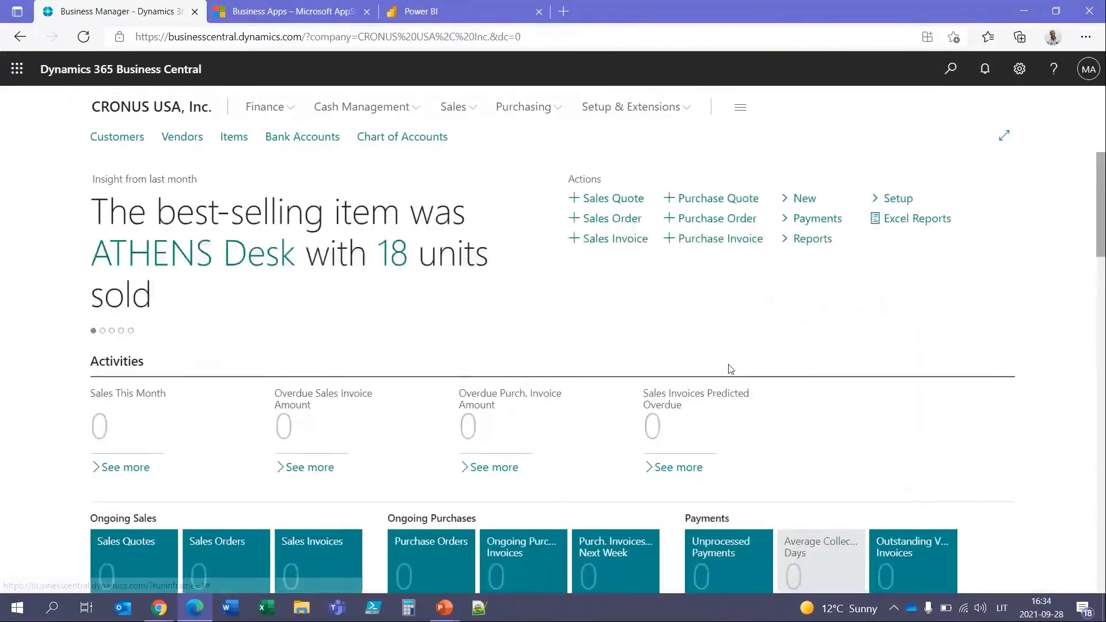
{"action": "scroll", "coordinate": [727, 364], "scroll_direction": "down", "scroll_amount": 15}
{"action": "scroll", "coordinate": [727, 363], "scroll_direction": "down", "scroll_amount": 5}
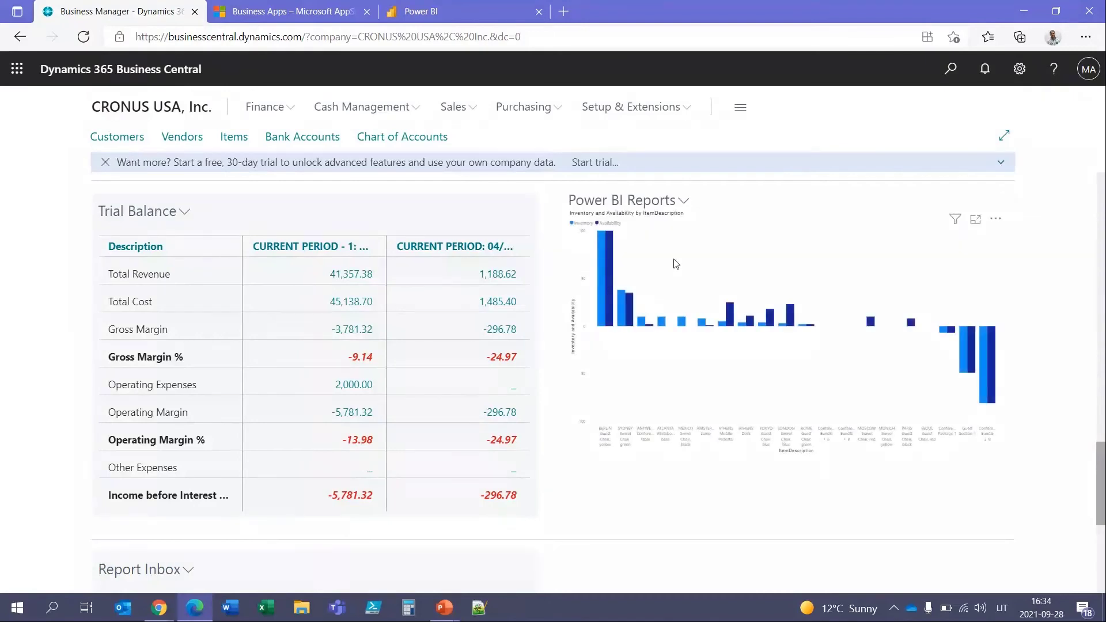
{"action": "left_click", "coordinate": [682, 202]}
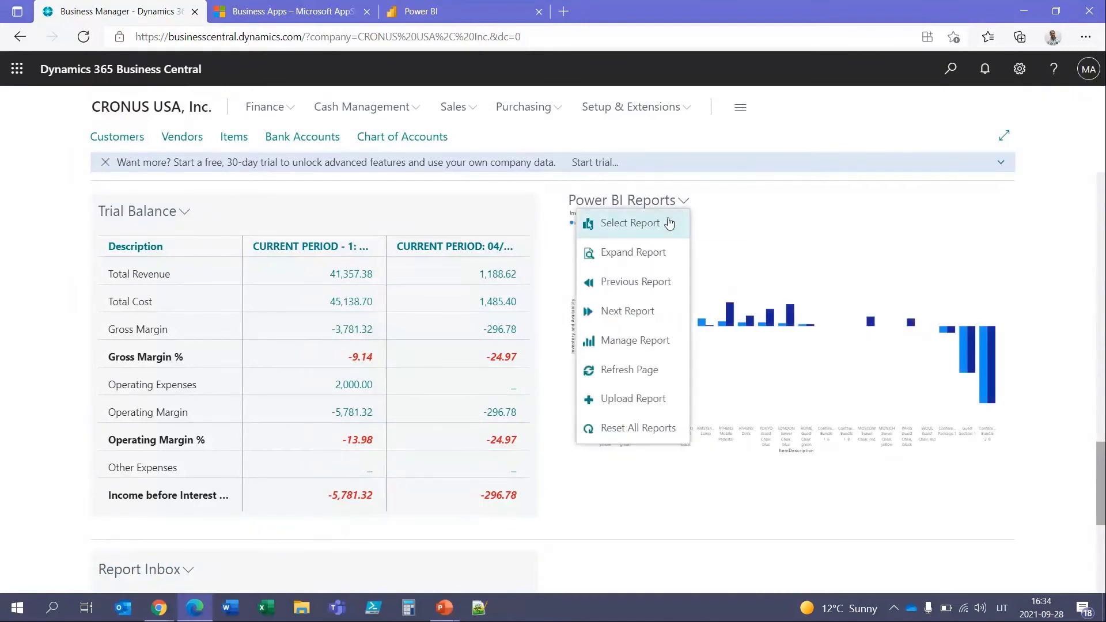
{"action": "left_click", "coordinate": [668, 223]}
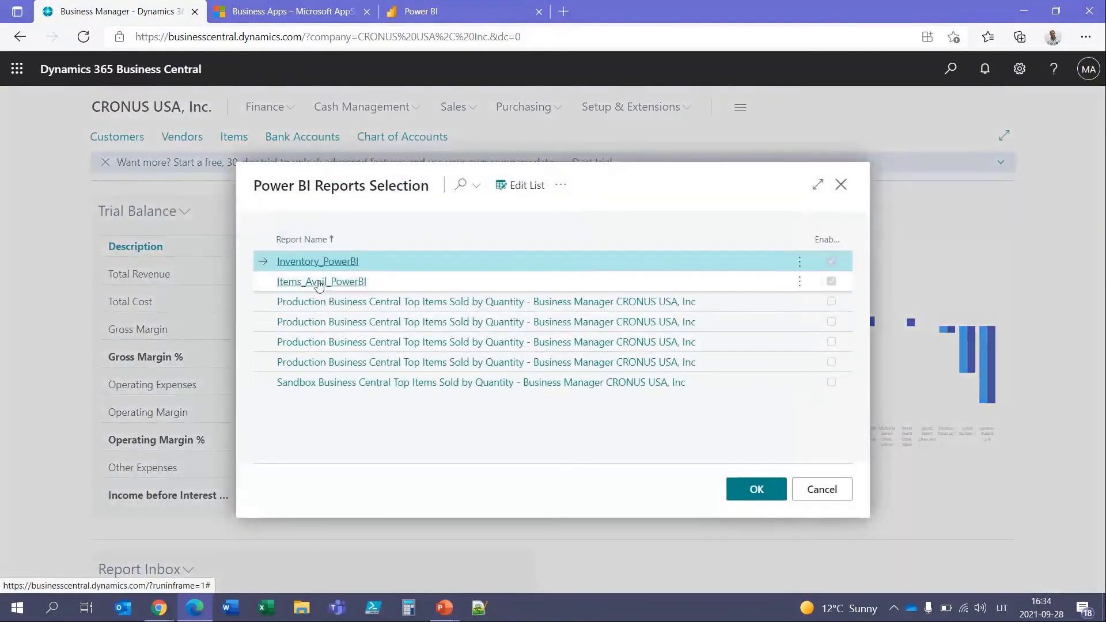
{"action": "left_click", "coordinate": [402, 281]}
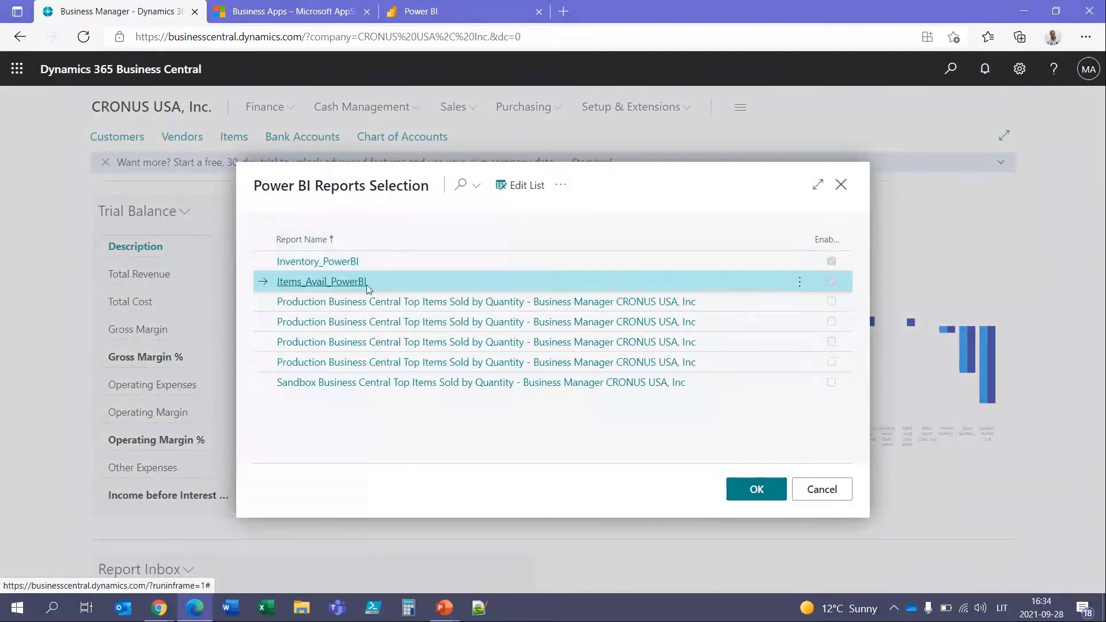
{"action": "left_click", "coordinate": [757, 487]}
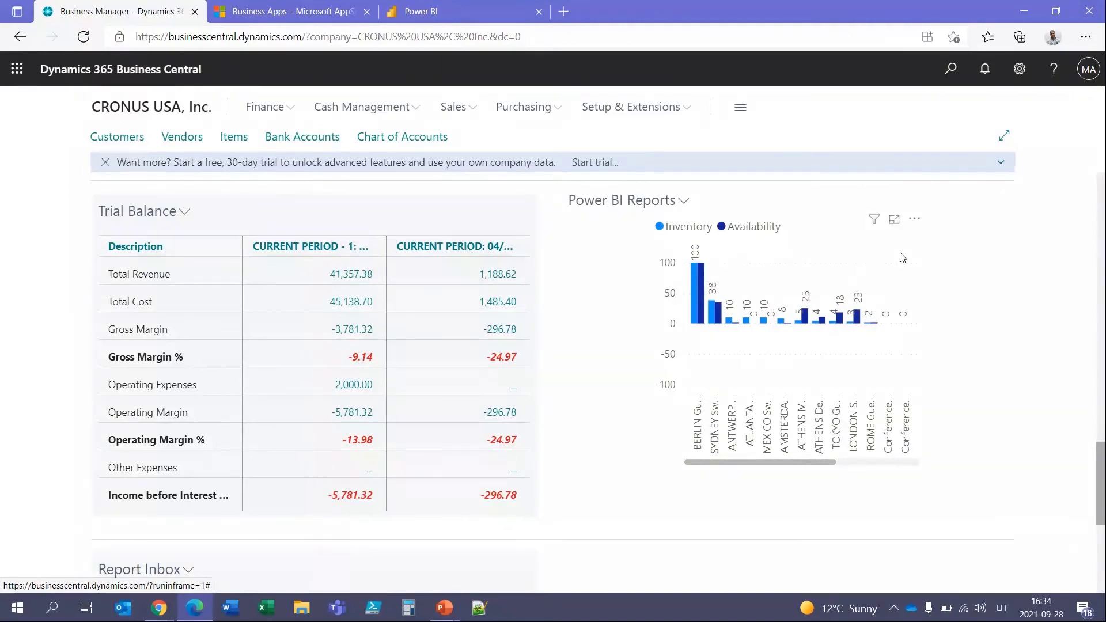
View the role center's inventory chart in focus mode and back, and view the Items list's Power BI chart for LONDON Swivel Chair, blue
{"action": "left_click", "coordinate": [894, 219]}
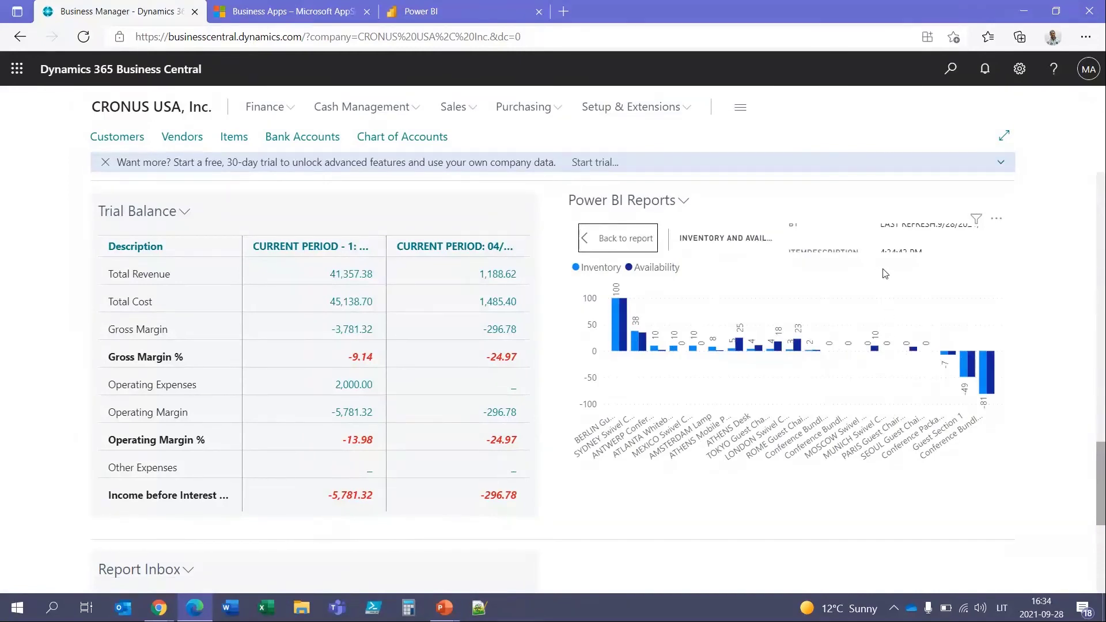
{"action": "left_click", "coordinate": [626, 241]}
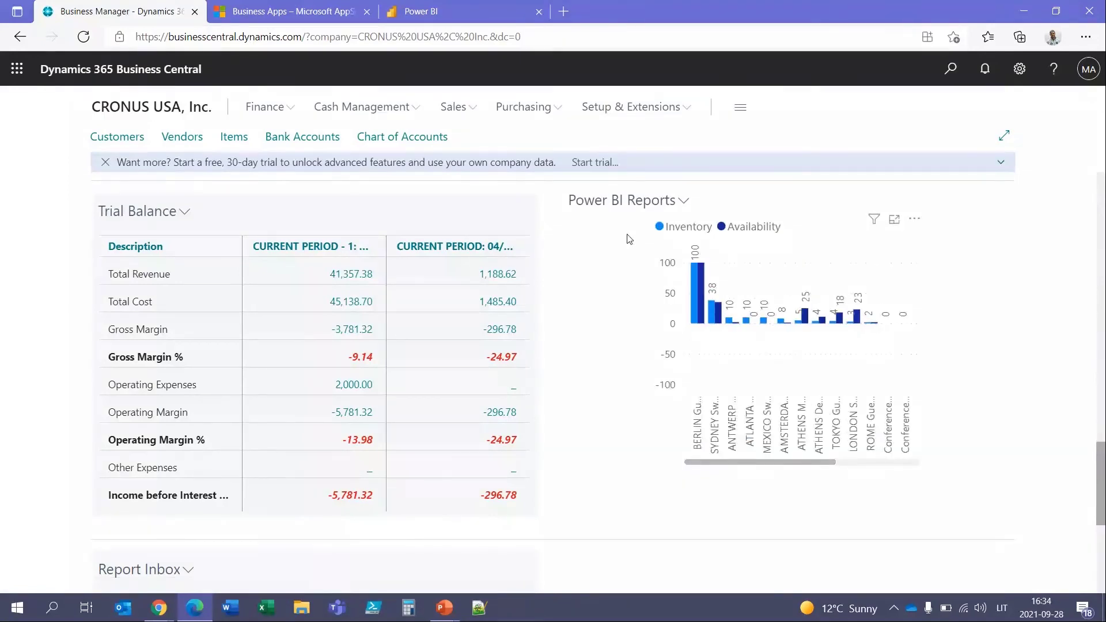
{"action": "left_click", "coordinate": [227, 137]}
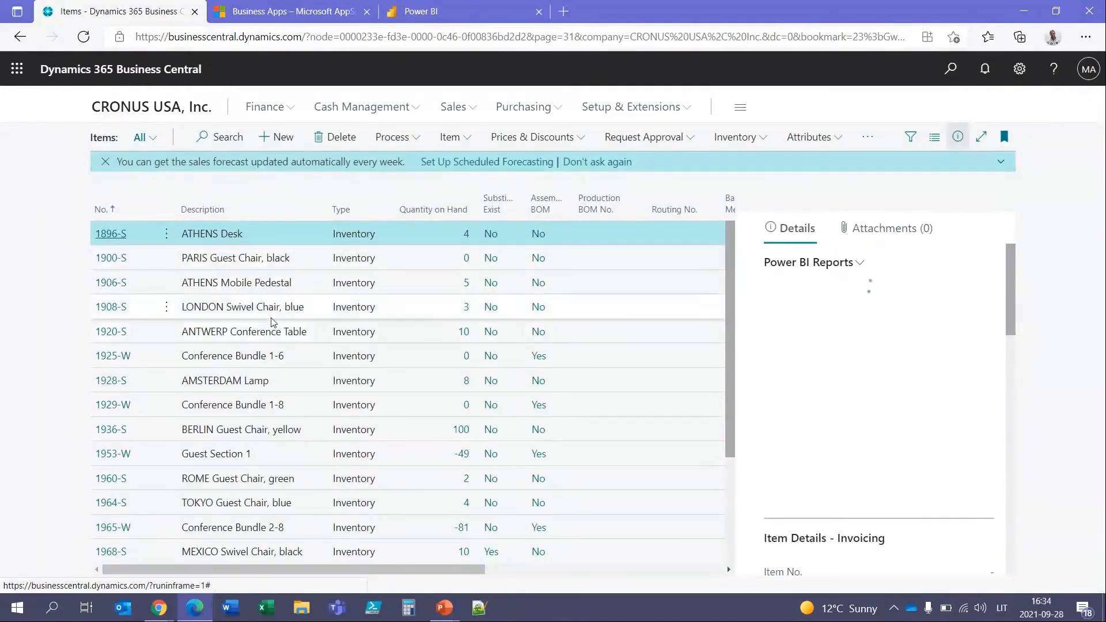
{"action": "left_click", "coordinate": [272, 317]}
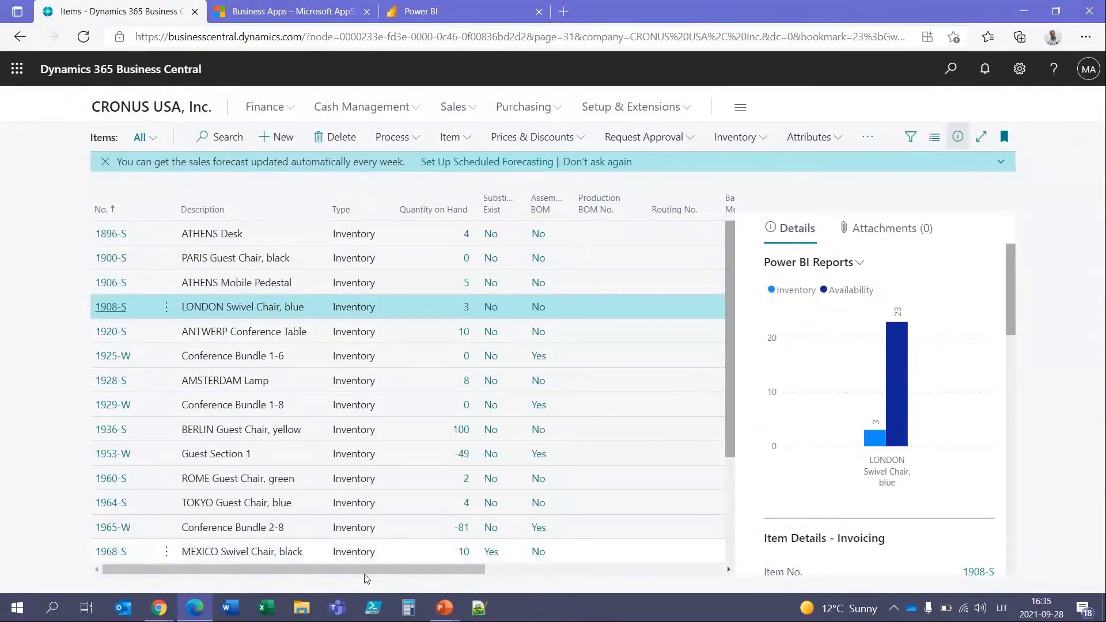
Review the list data reports slide in the PowerPoint slide show and switch back to the Items list in Business Central
{"action": "left_click", "coordinate": [440, 608]}
{"action": "left_click", "coordinate": [509, 554]}
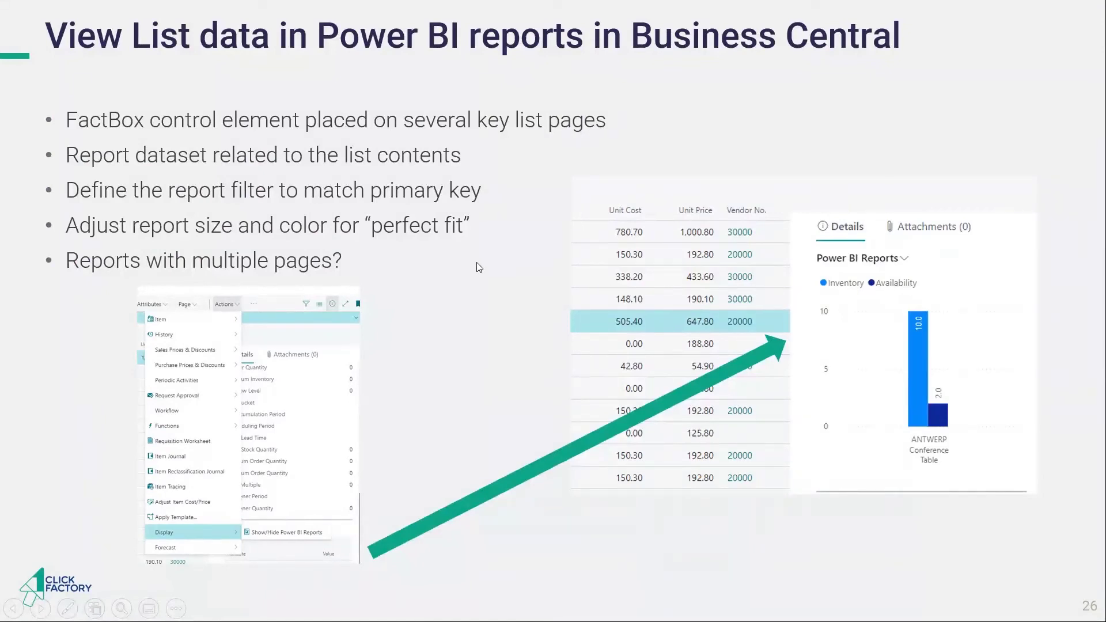
{"action": "key", "text": "alt+Tab"}
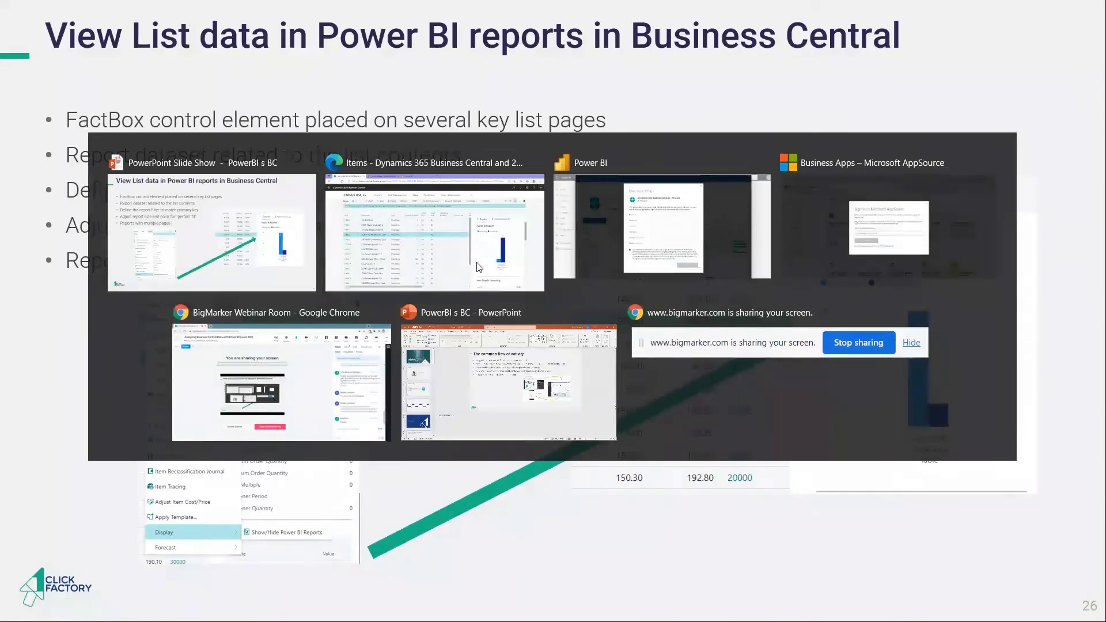
{"action": "left_click", "coordinate": [478, 266]}
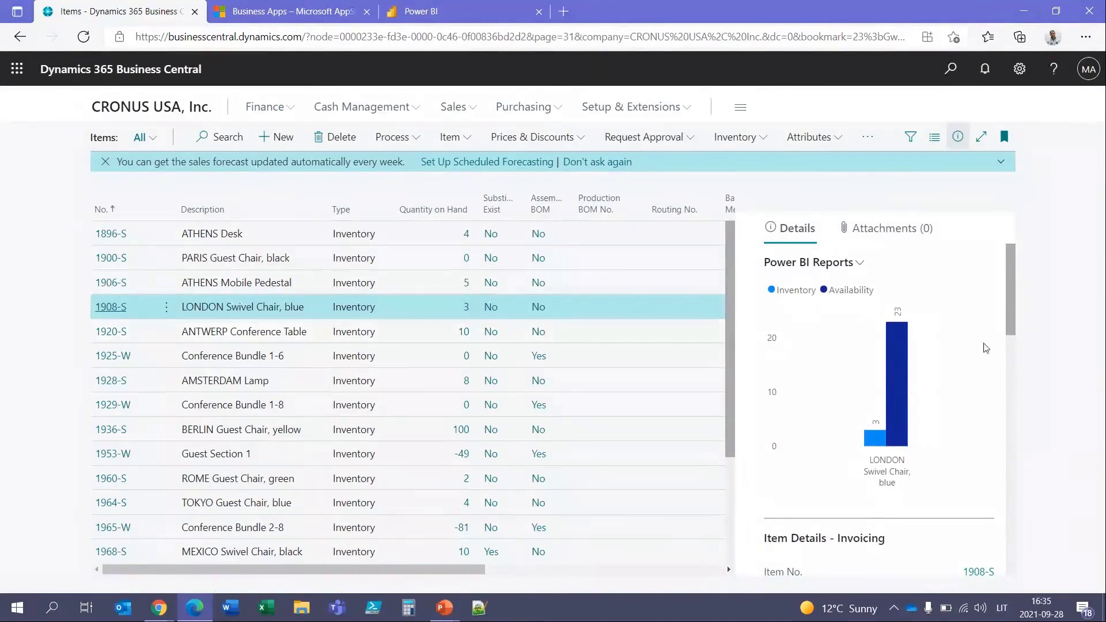
Examine the FactBox sections for LONDON Swivel Chair, blue, from the Power BI chart down to Forecast, and switch to the PowerPoint slide show
{"action": "scroll", "coordinate": [961, 363], "scroll_direction": "down", "scroll_amount": 10}
{"action": "scroll", "coordinate": [961, 363], "scroll_direction": "down", "scroll_amount": 5}
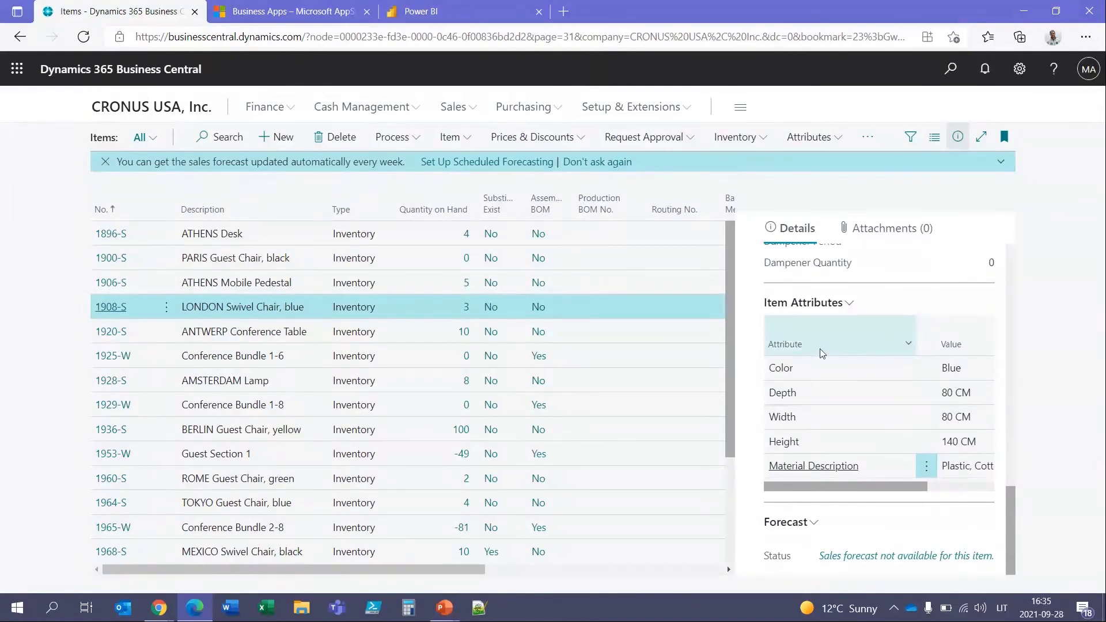
{"action": "mouse_move", "coordinate": [824, 353]}
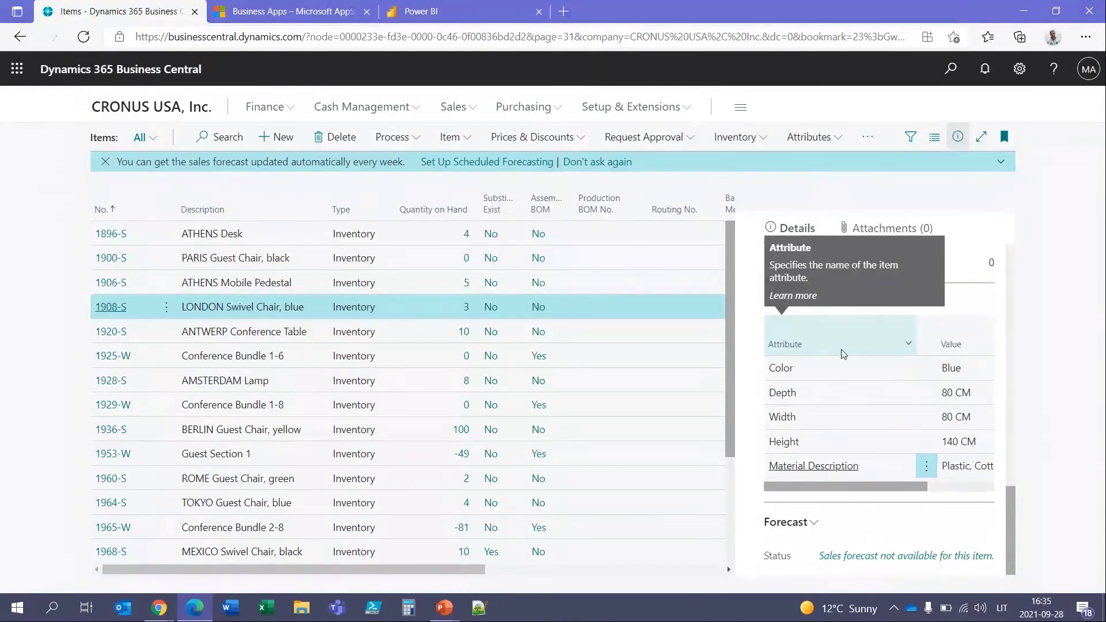
{"action": "left_click_drag", "start_coordinate": [1008, 531], "coordinate": [1017, 294]}
{"action": "scroll", "coordinate": [960, 366], "scroll_direction": "down", "scroll_amount": 4}
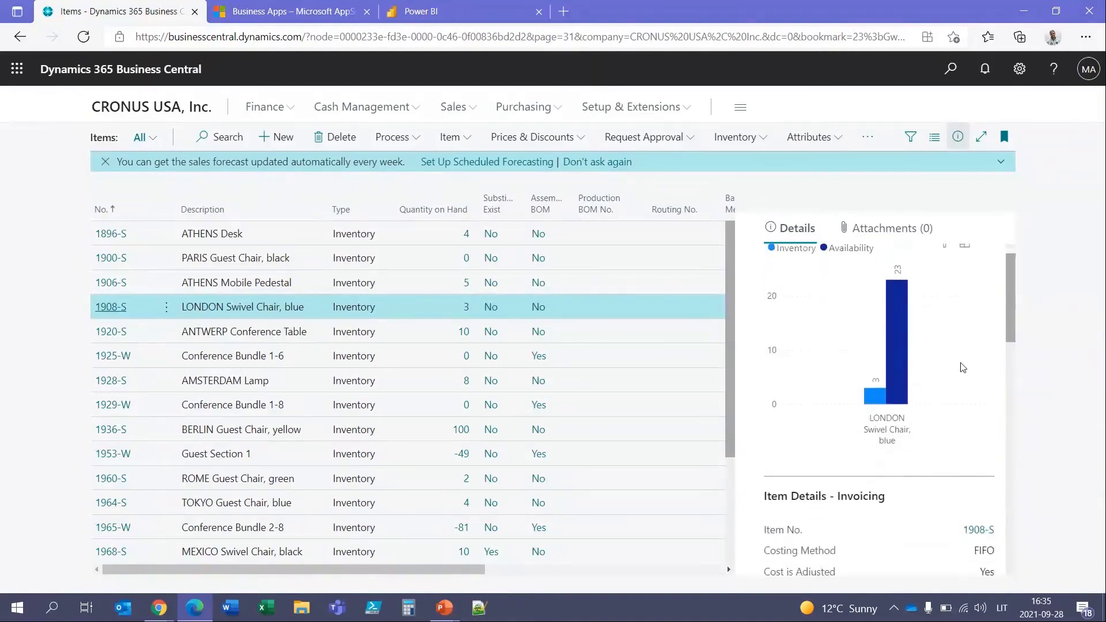
{"action": "scroll", "coordinate": [963, 367], "scroll_direction": "up", "scroll_amount": 4}
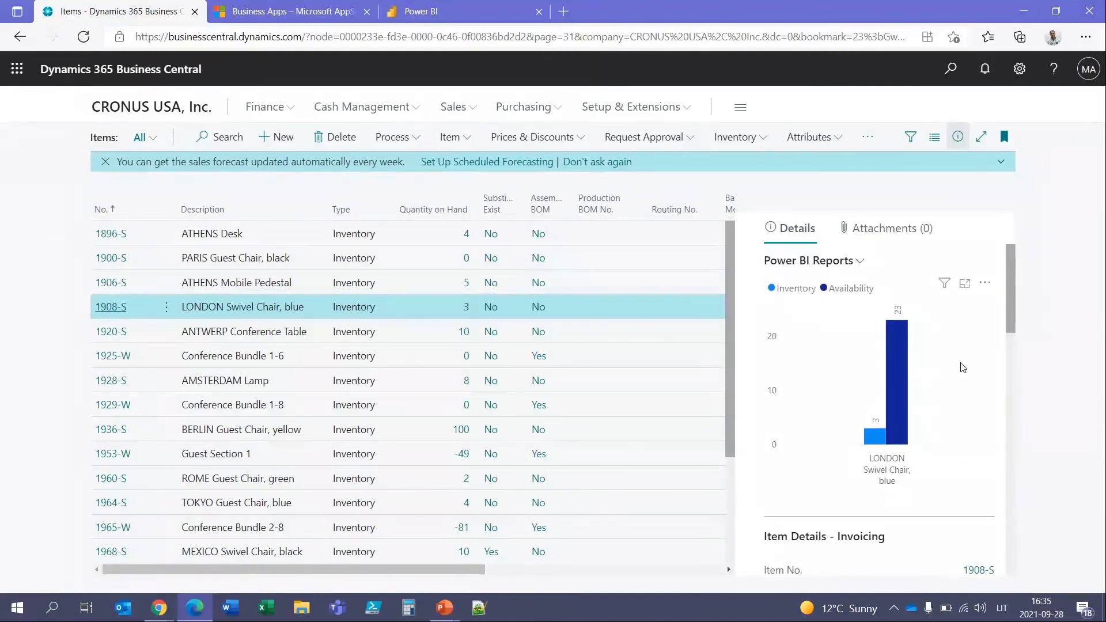
{"action": "scroll", "coordinate": [962, 367], "scroll_direction": "down", "scroll_amount": 5}
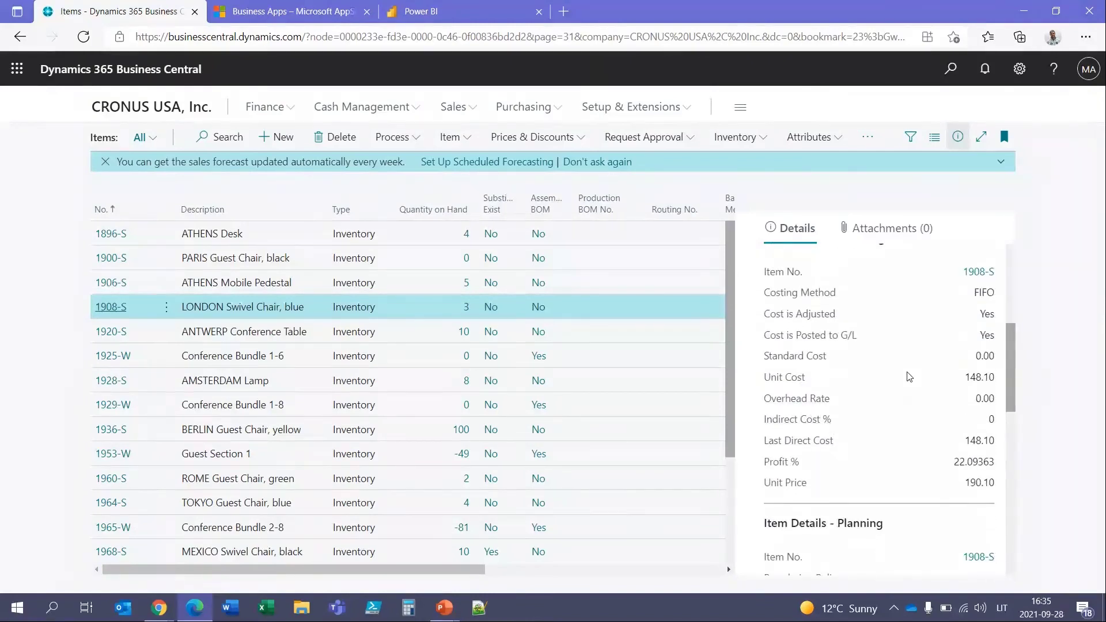
{"action": "scroll", "coordinate": [885, 383], "scroll_direction": "down", "scroll_amount": 3}
{"action": "scroll", "coordinate": [885, 384], "scroll_direction": "down", "scroll_amount": 6}
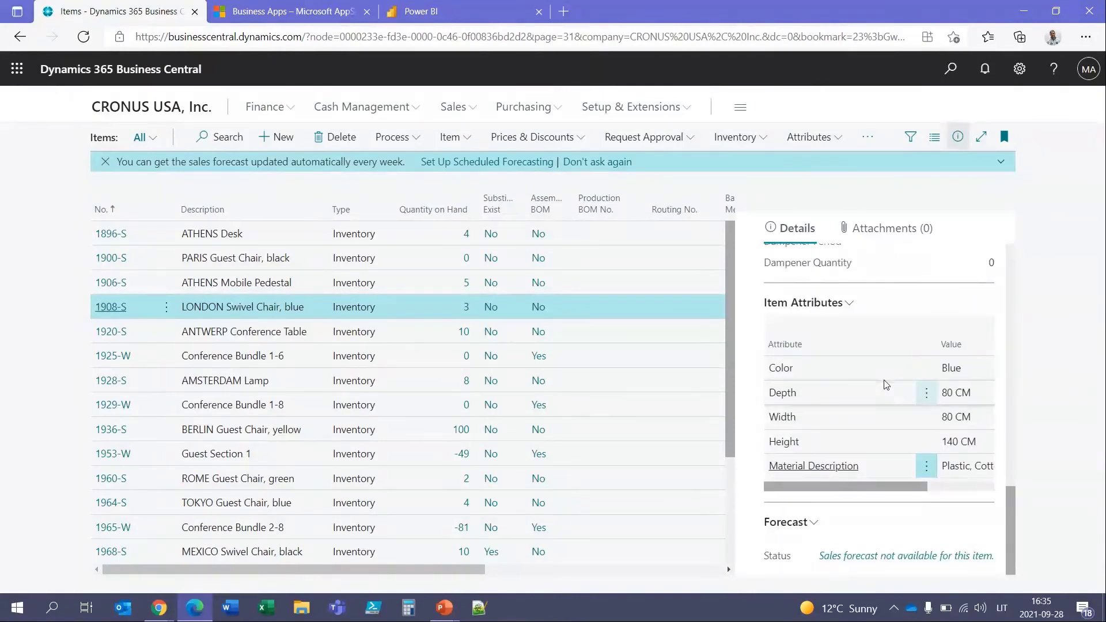
{"action": "scroll", "coordinate": [937, 421], "scroll_direction": "up", "scroll_amount": 6}
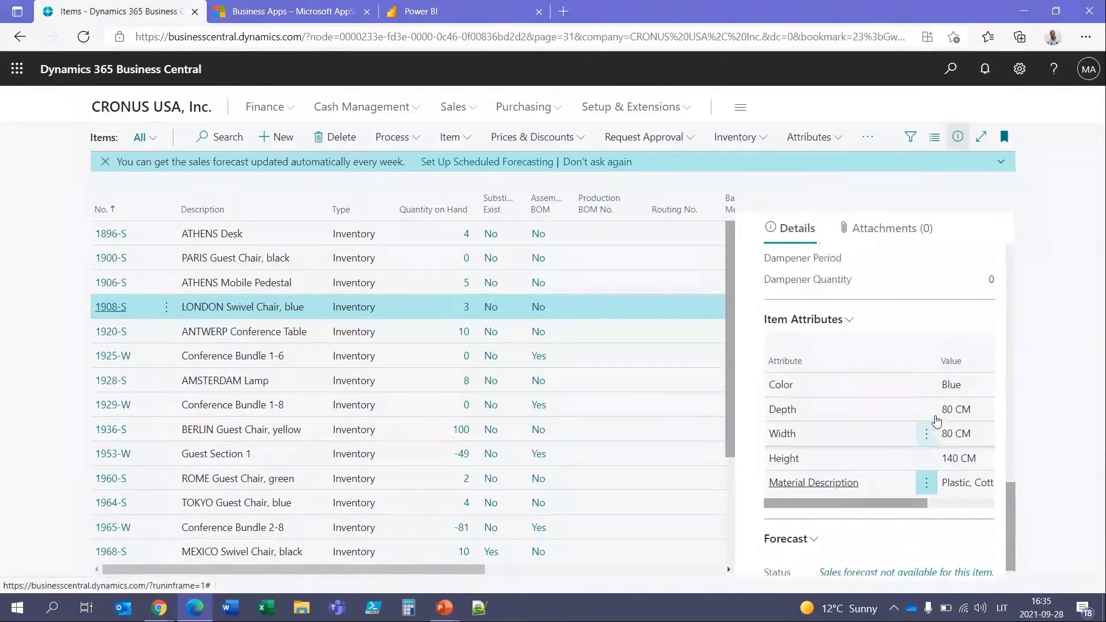
{"action": "scroll", "coordinate": [933, 421], "scroll_direction": "up", "scroll_amount": 6}
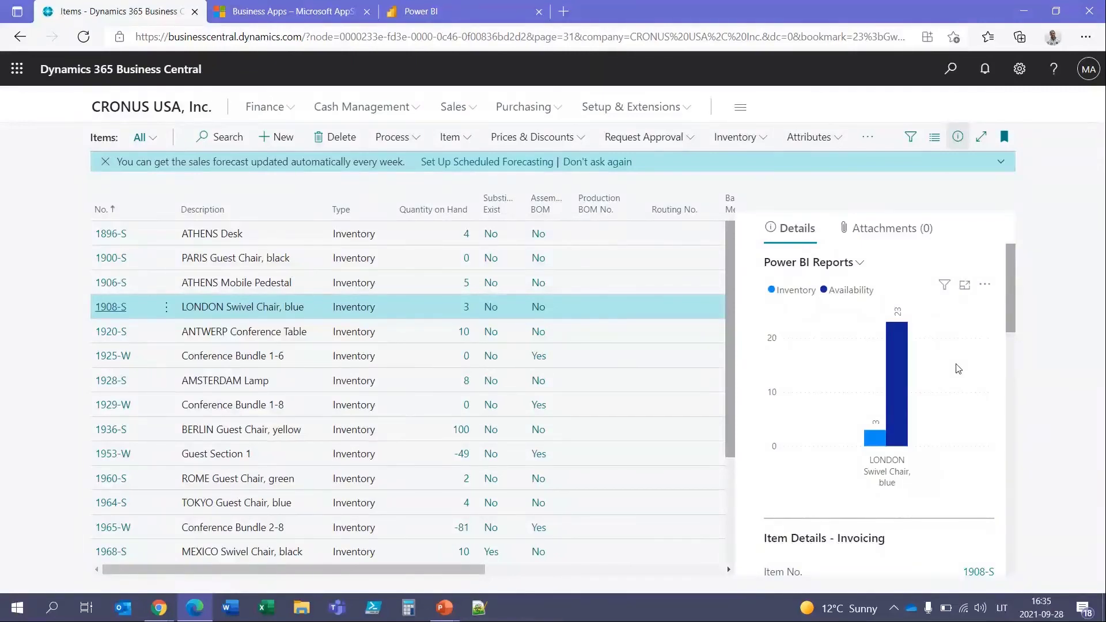
{"action": "scroll", "coordinate": [942, 369], "scroll_direction": "down", "scroll_amount": 5}
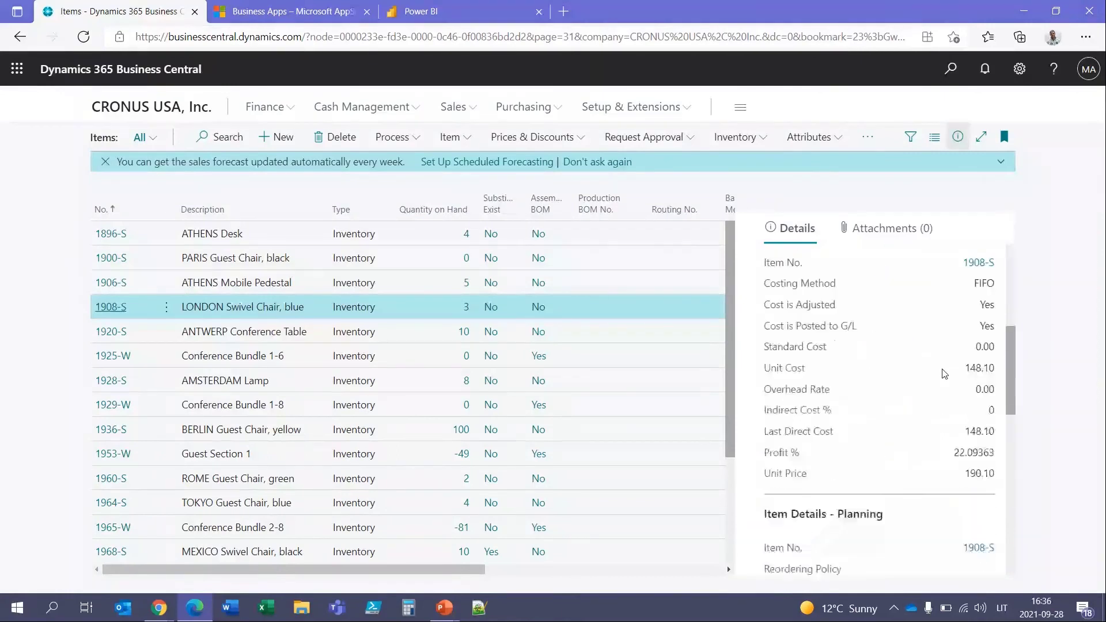
{"action": "scroll", "coordinate": [943, 372], "scroll_direction": "down", "scroll_amount": 8}
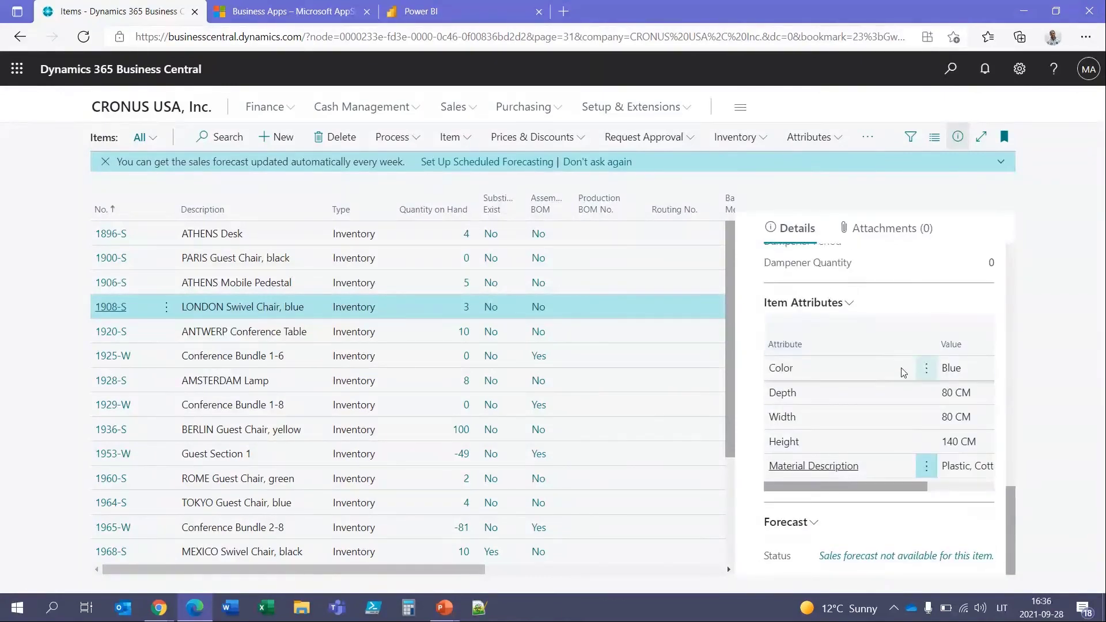
{"action": "scroll", "coordinate": [889, 379], "scroll_direction": "up", "scroll_amount": 8}
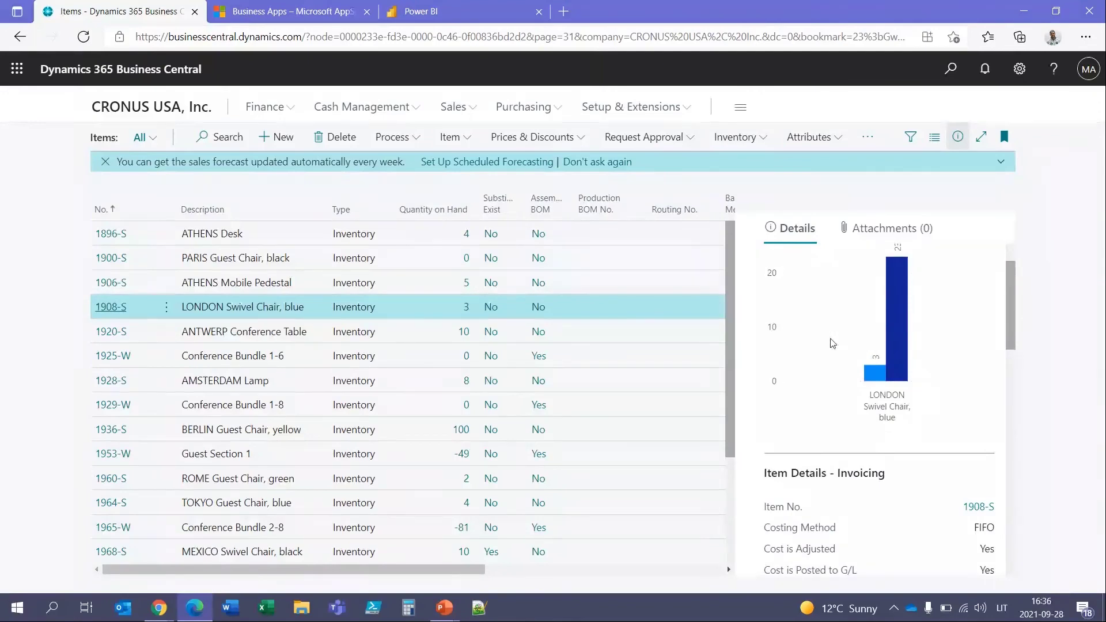
{"action": "mouse_move", "coordinate": [444, 606]}
{"action": "left_click", "coordinate": [515, 545]}
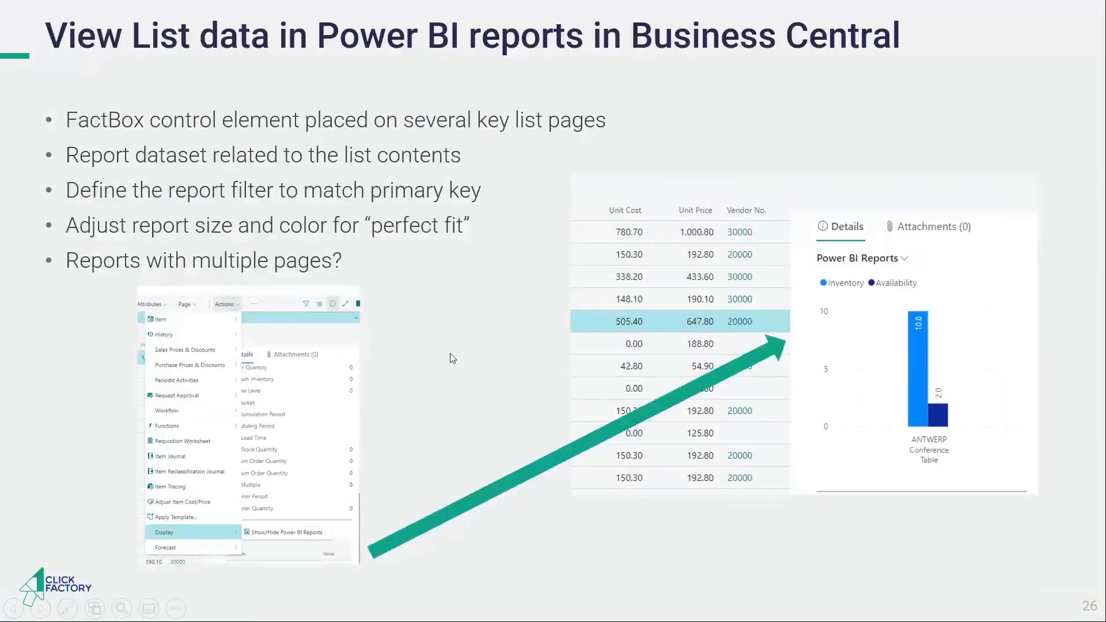